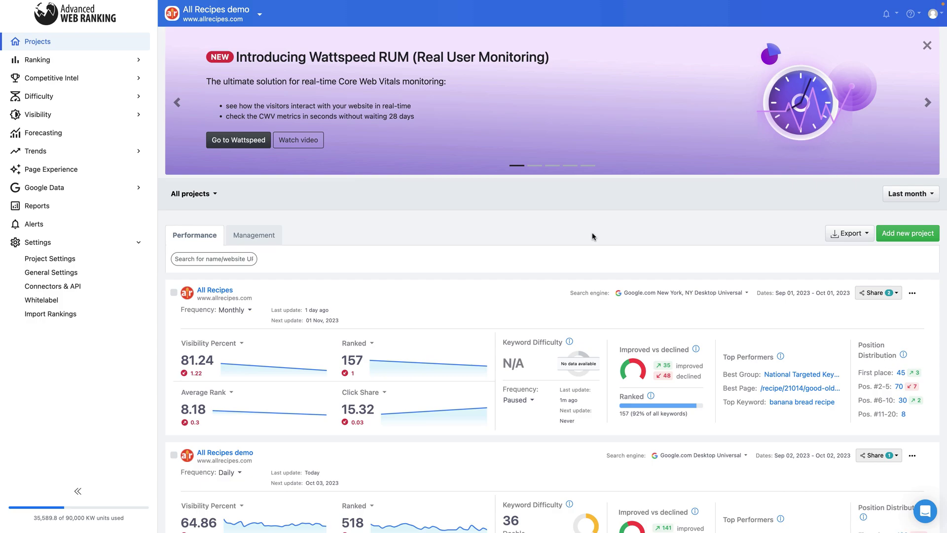
Open a blank new project form preset to US, 5 pages, Weekly and Google.com Desktop Universal.
left_click(889, 242)
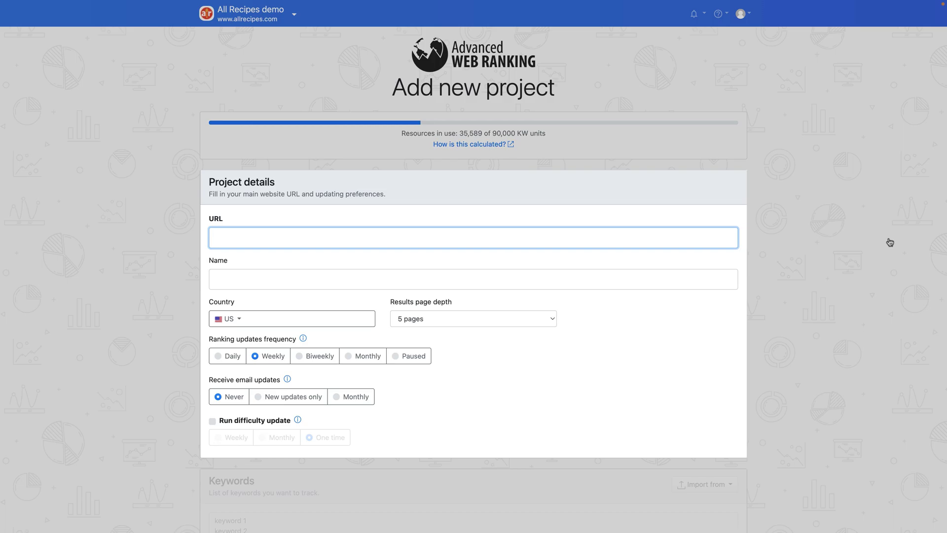
scroll(891, 242, "down", 5)
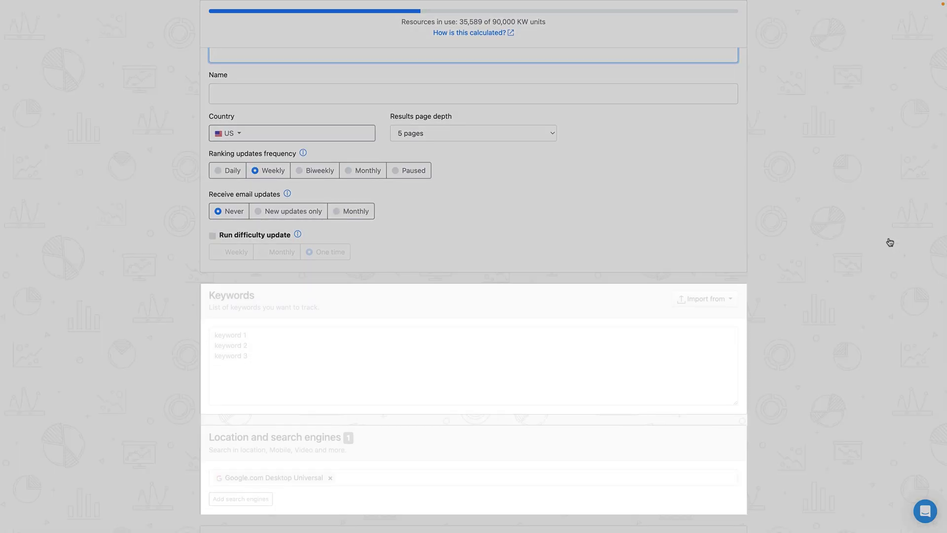
scroll(891, 242, "down", 3)
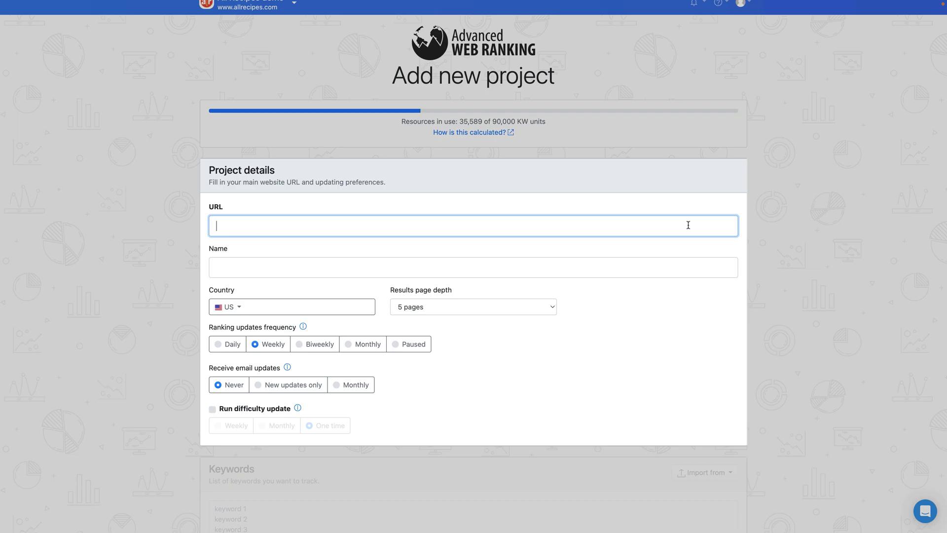
Enter amazon.com as the project URL and Amazon as the project name.
type("amazon.com")
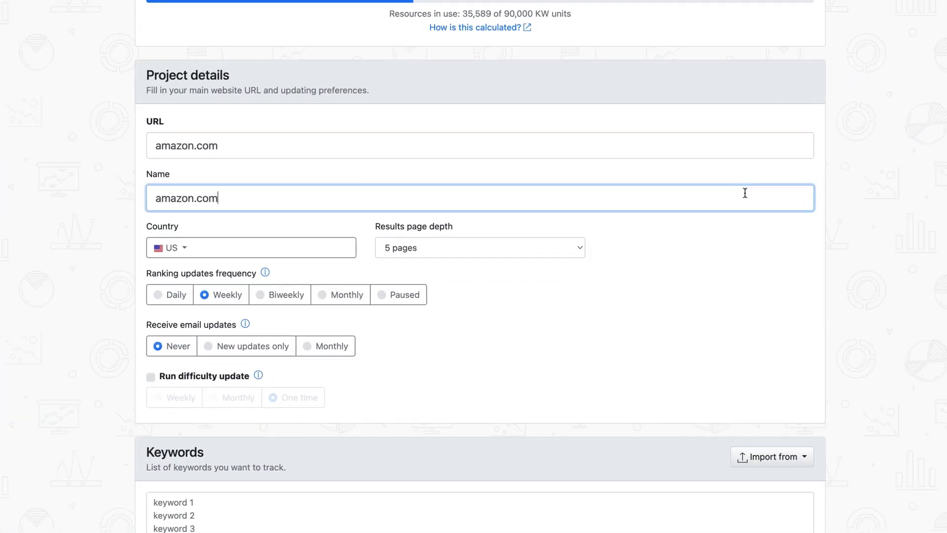
type("Amazon")
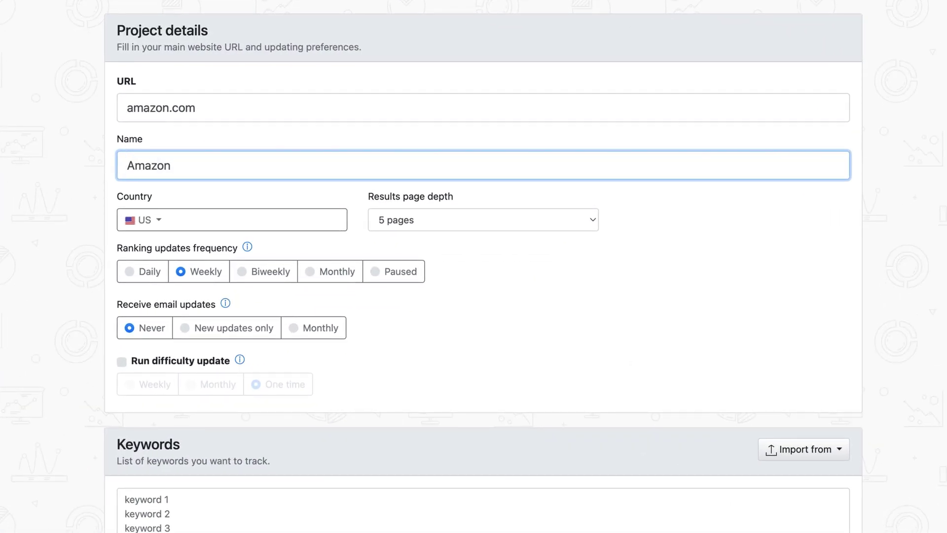
Browse the Country dropdown's list of countries, then close it with US still selected.
left_click(261, 228)
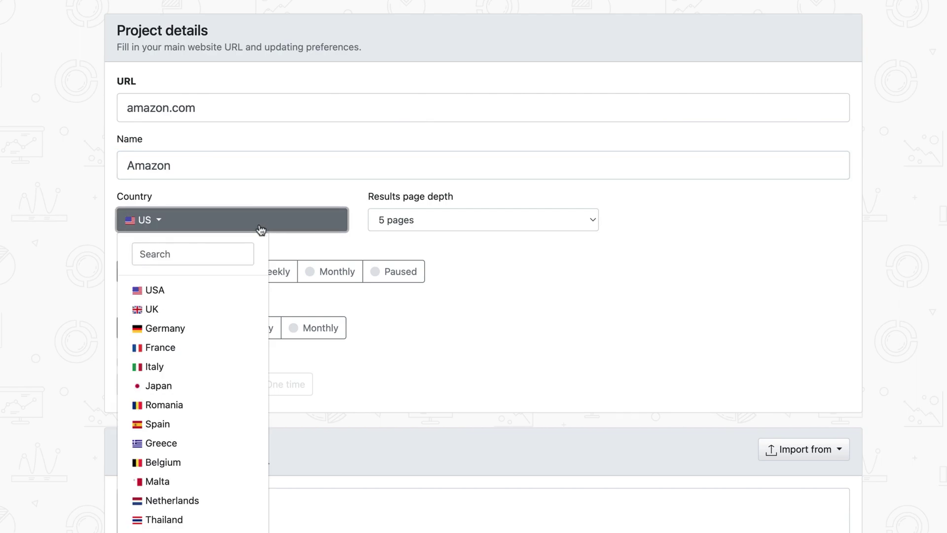
scroll(221, 304, "down", 4)
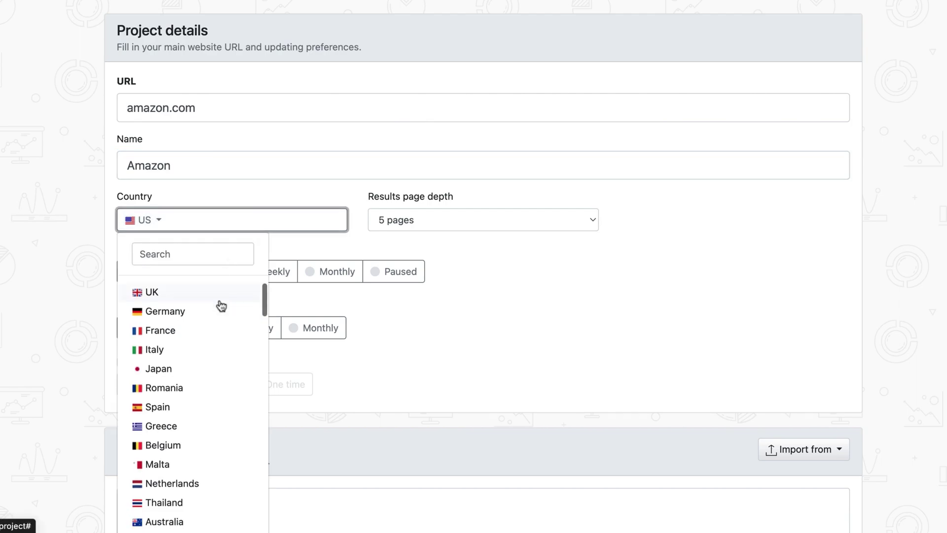
scroll(221, 305, "down", 5)
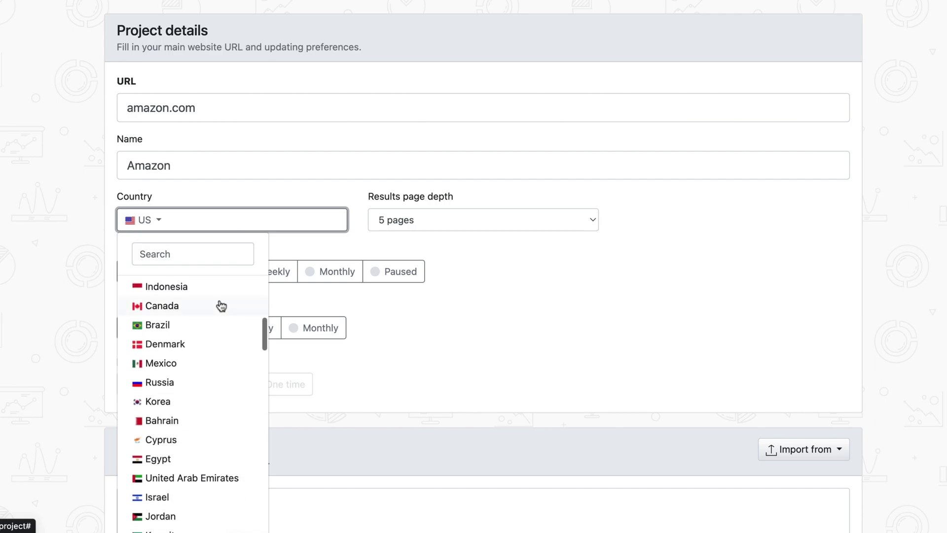
scroll(221, 306, "up", 4)
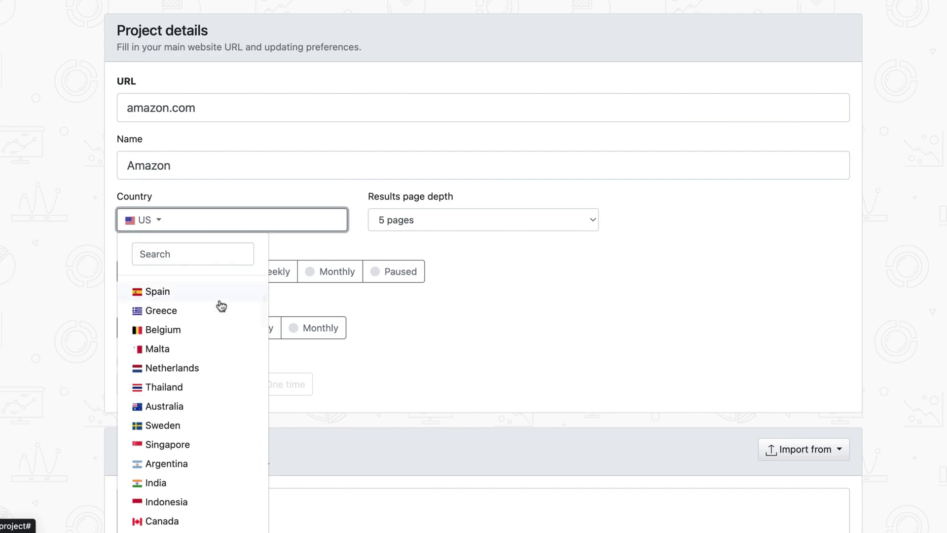
scroll(221, 306, "up", 3)
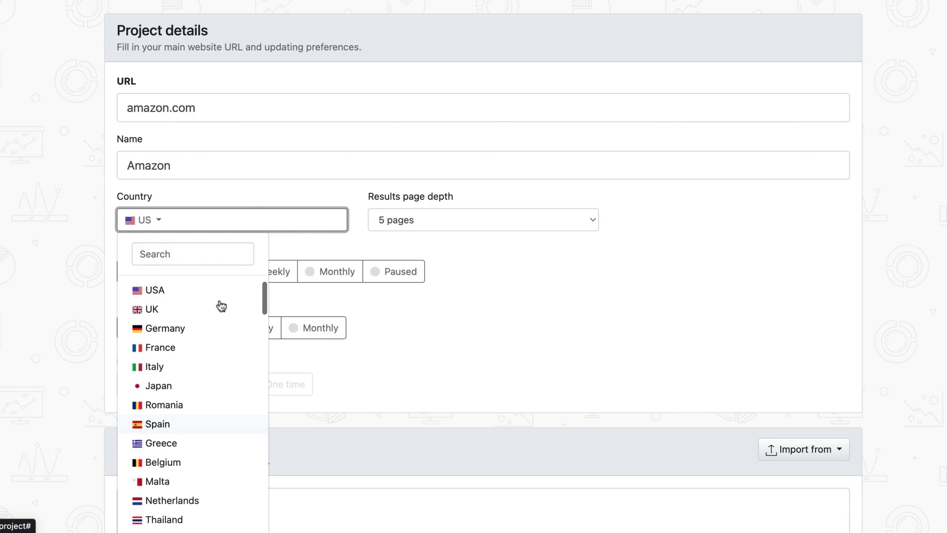
left_click(307, 303)
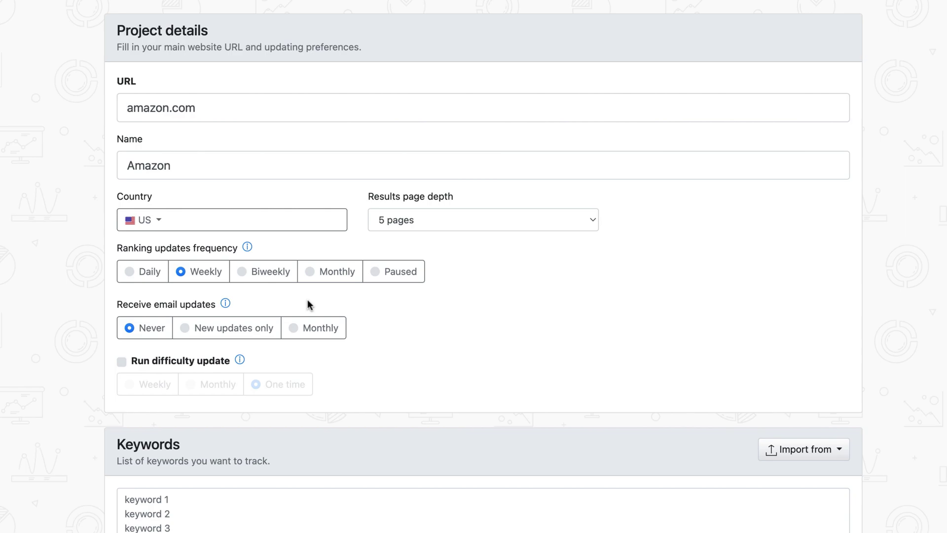
Keep the results page depth at 5 pages.
left_click(534, 220)
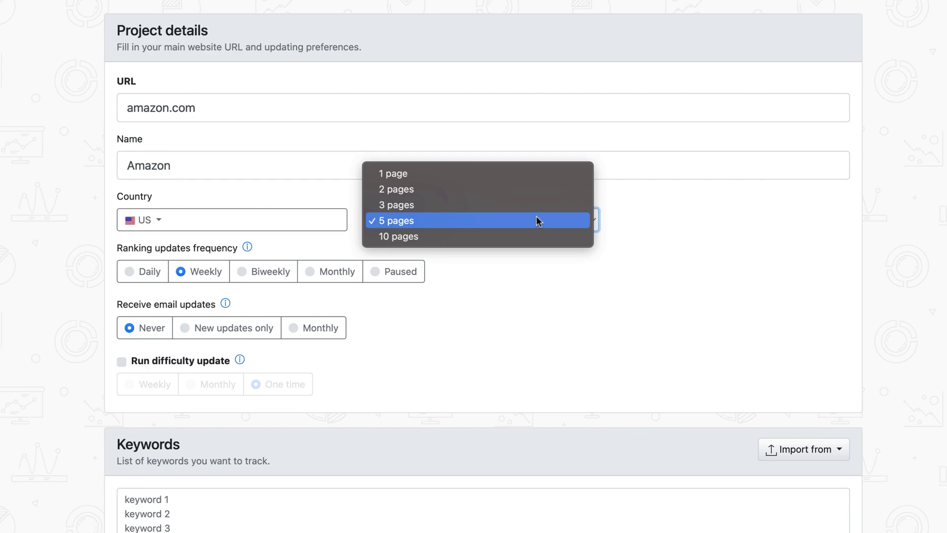
left_click(538, 220)
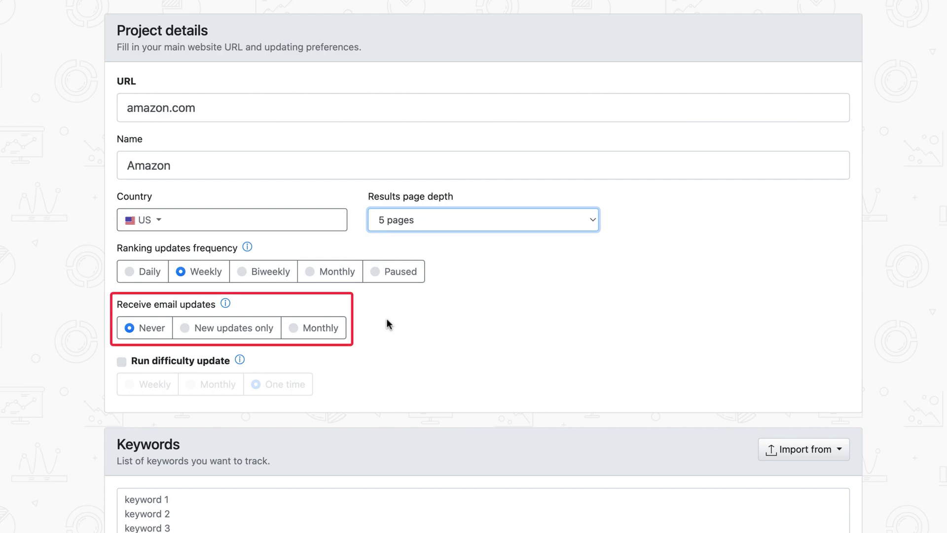
Set email updates to New updates only and enable a one-time difficulty update.
left_click(266, 324)
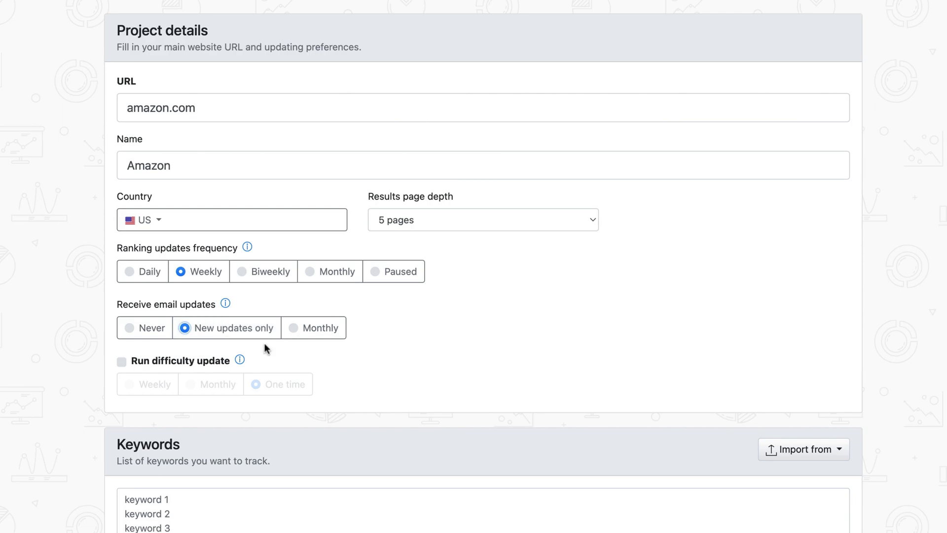
left_click(122, 362)
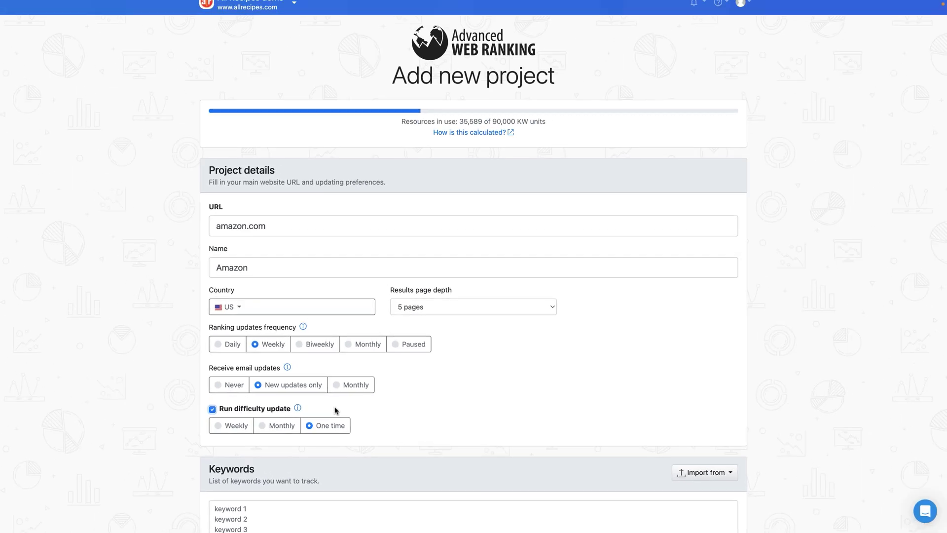
Enter the keywords amazon, amazon prime and prime.
scroll(457, 445, "down", 5)
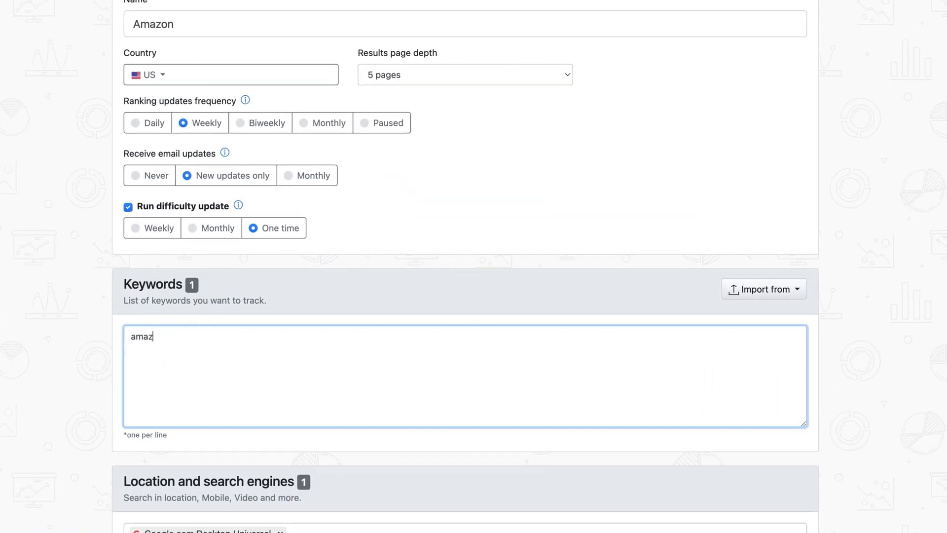
type("on")
type("amazon prime prime")
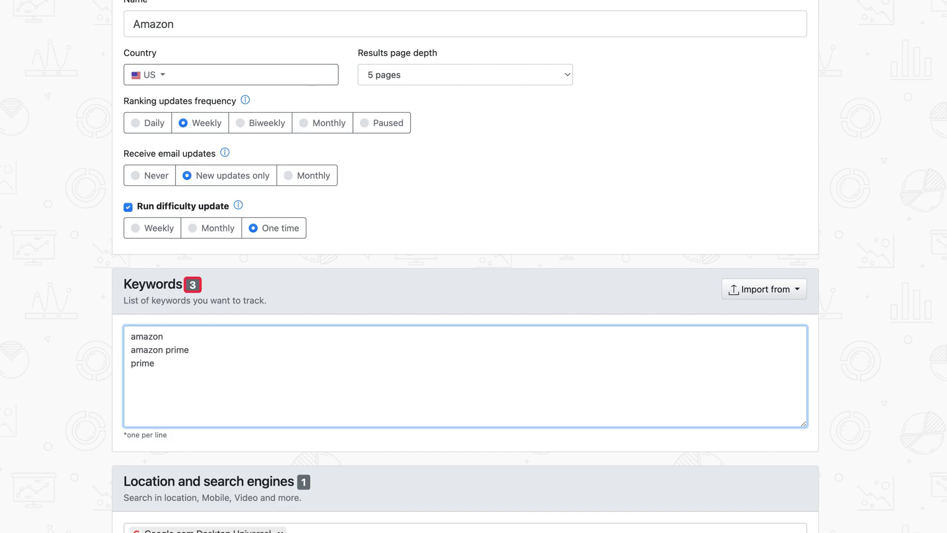
Add the suggested keywords amazon shopping, kindle unlimited and amazon orders.
left_click(738, 297)
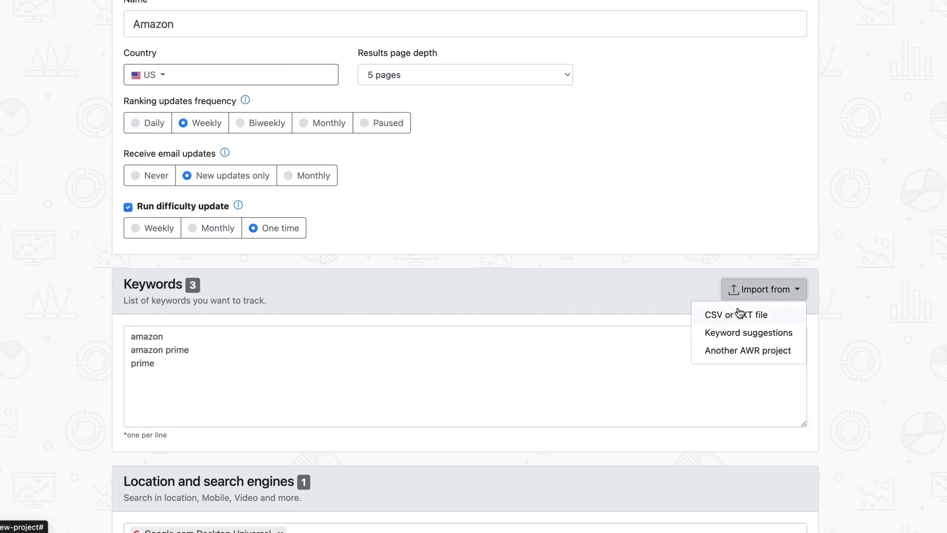
left_click(725, 332)
scroll(474, 374, "down", 2)
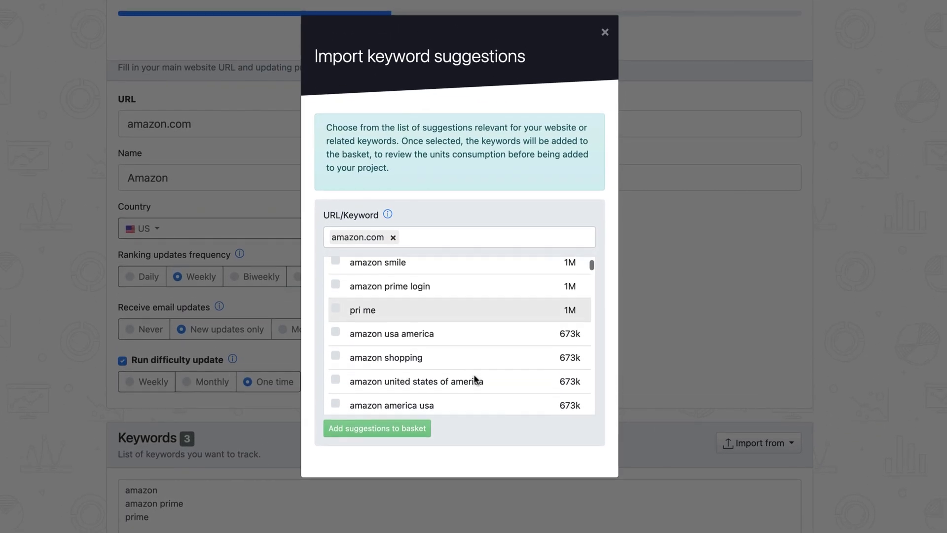
left_click(335, 355)
scroll(337, 364, "down", 5)
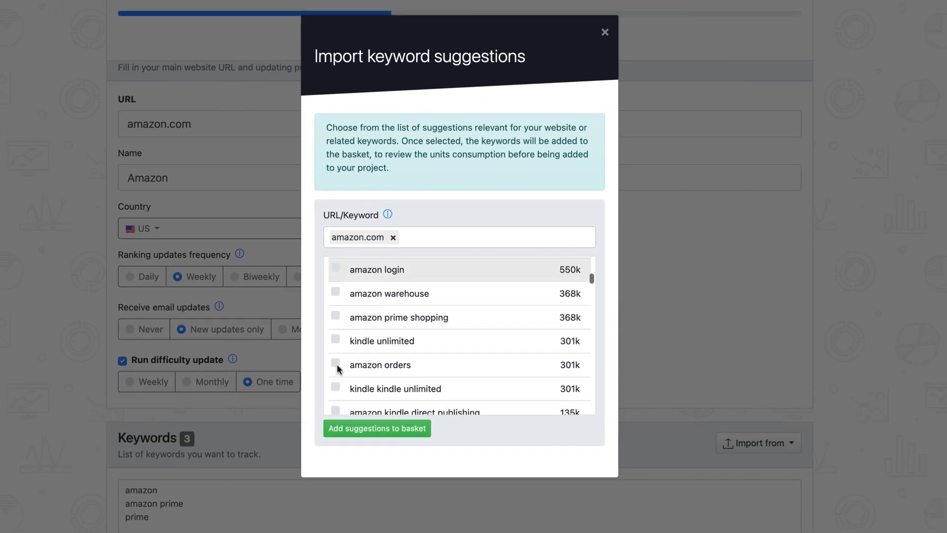
left_click(336, 339)
left_click(335, 363)
left_click(351, 429)
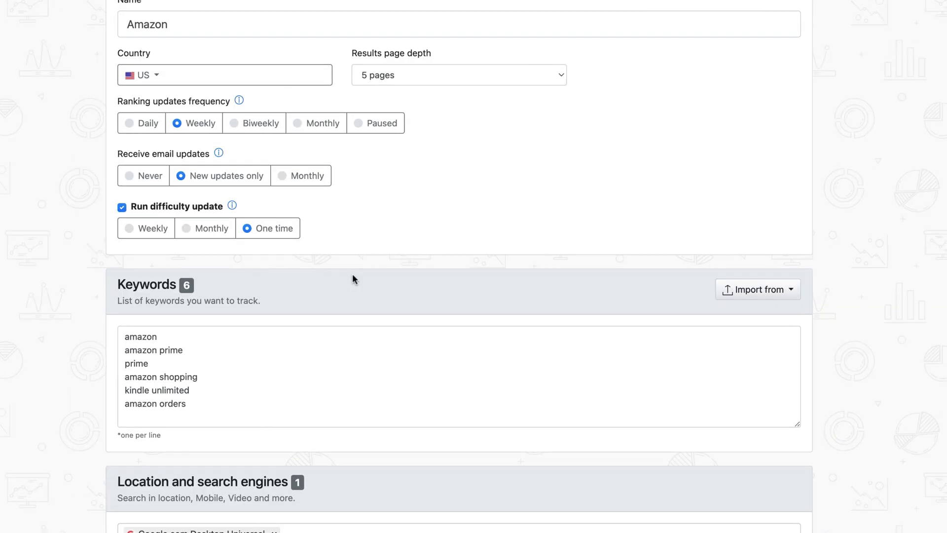
Import amazon keywords.csv, adding books online, ebooks and buy online.
left_click(745, 293)
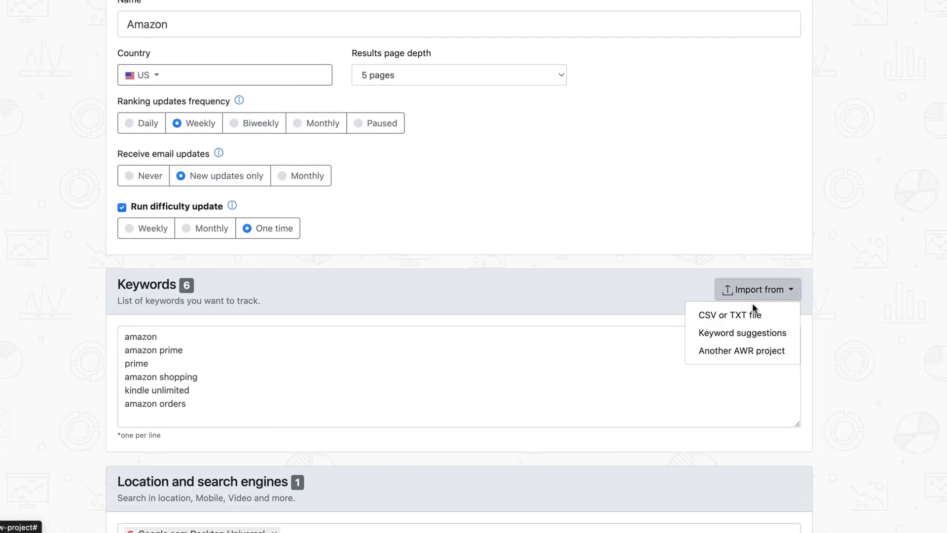
left_click(753, 312)
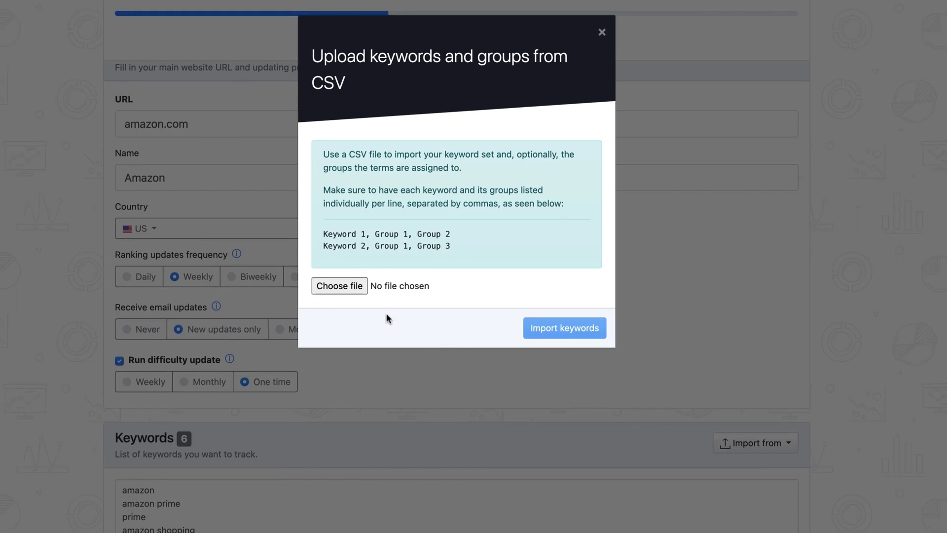
left_click(355, 289)
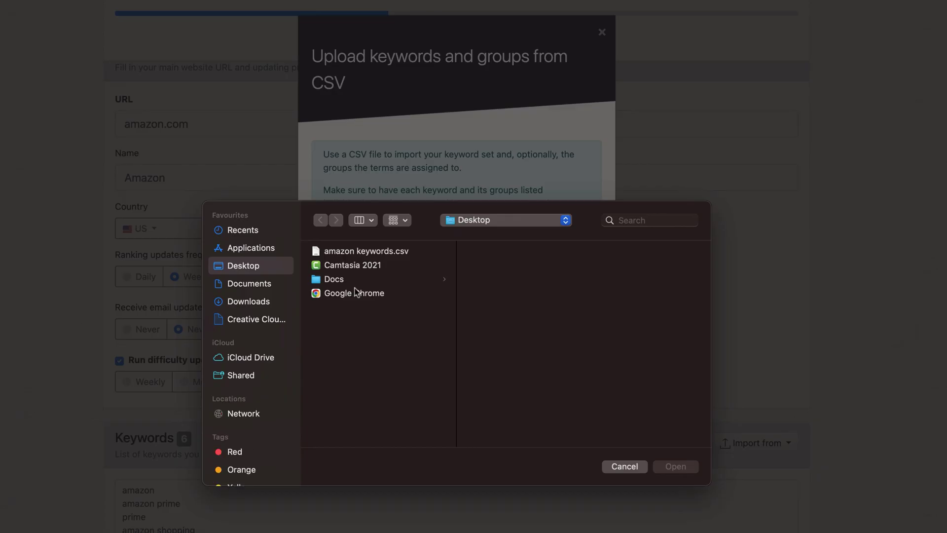
left_click(368, 251)
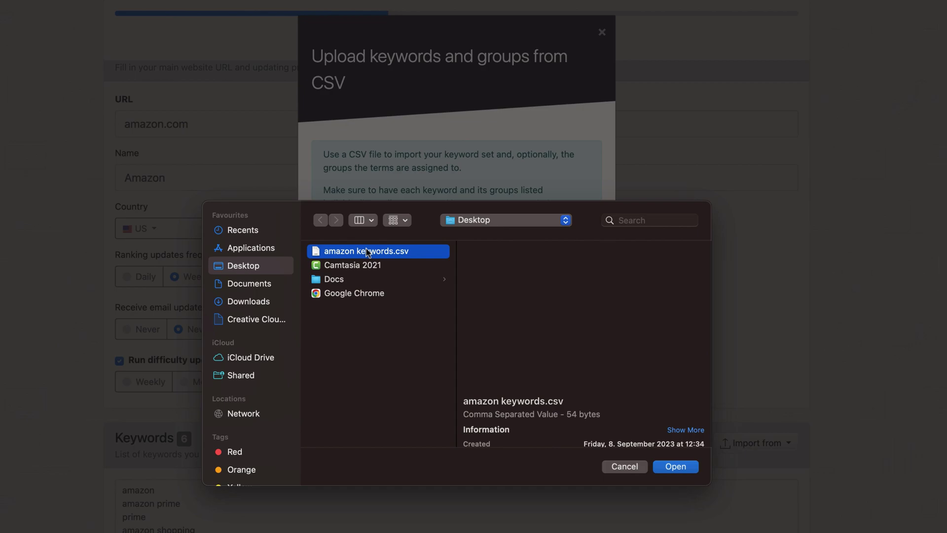
left_click(665, 466)
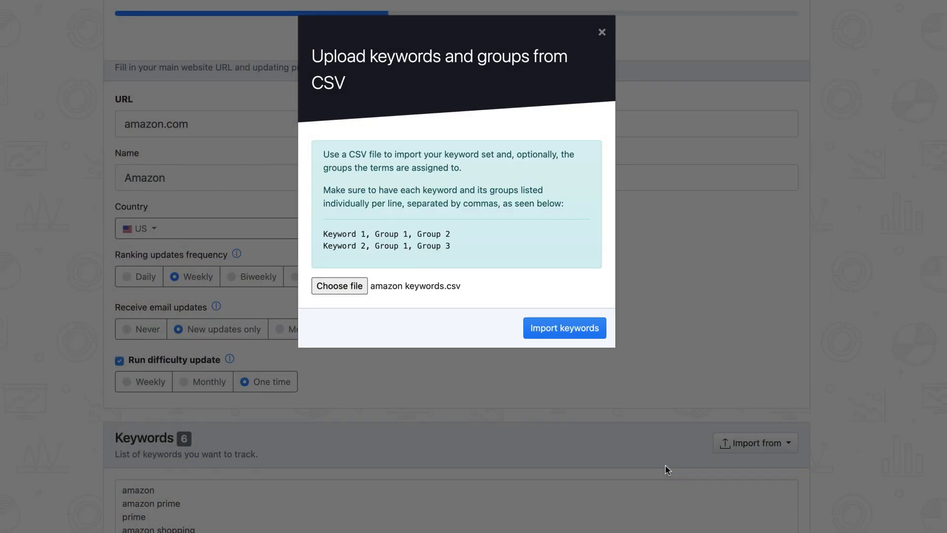
left_click(568, 328)
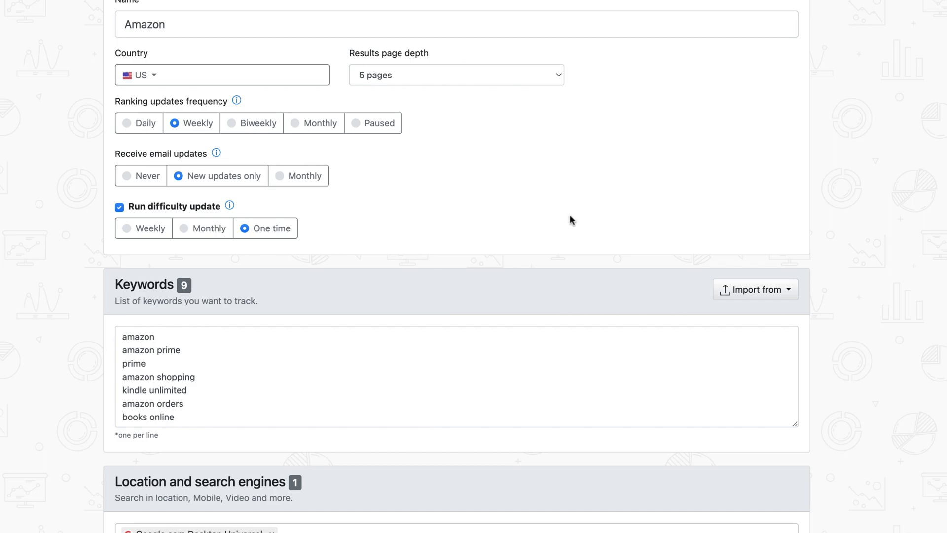
scroll(572, 373, "down", 2)
scroll(573, 373, "down", 1)
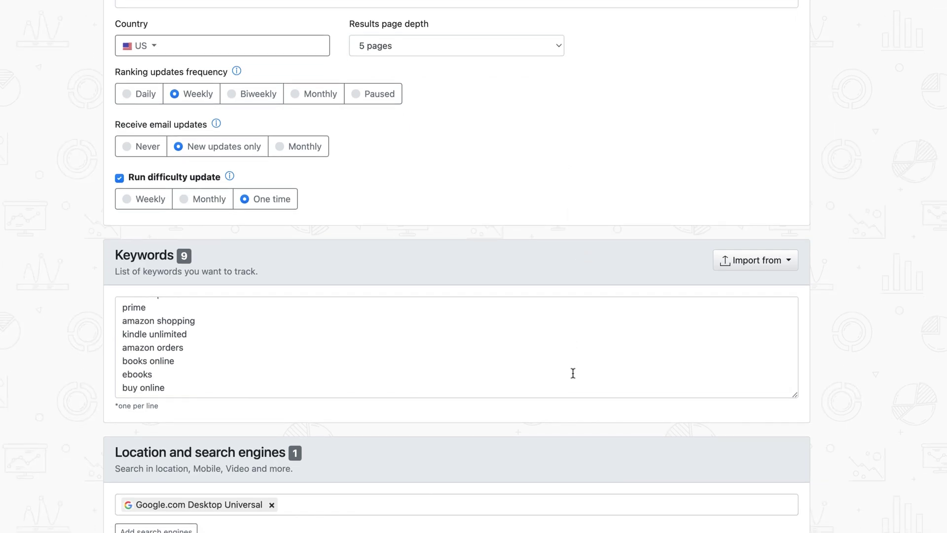
Set up an import of keywords and groups from amazon.com, choosing Amazon Prime and Apple content.
left_click(744, 266)
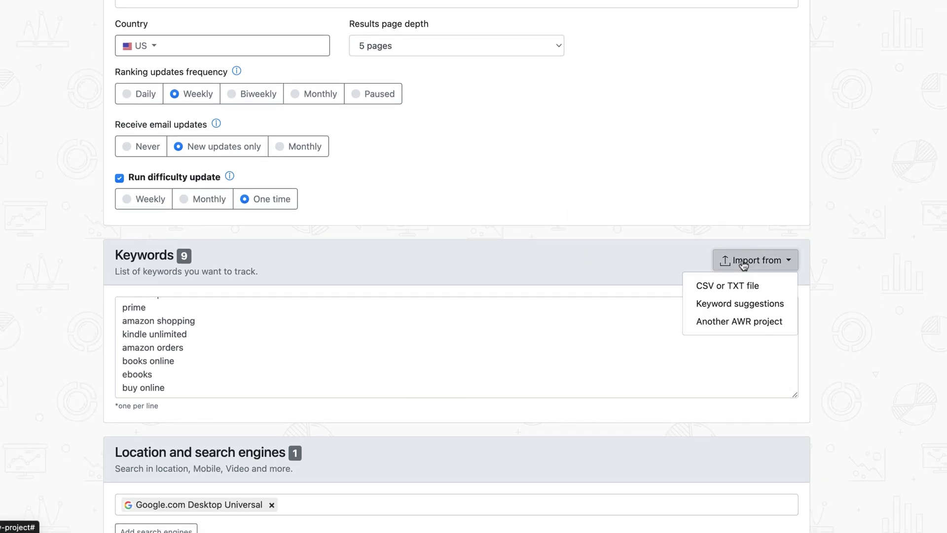
left_click(760, 319)
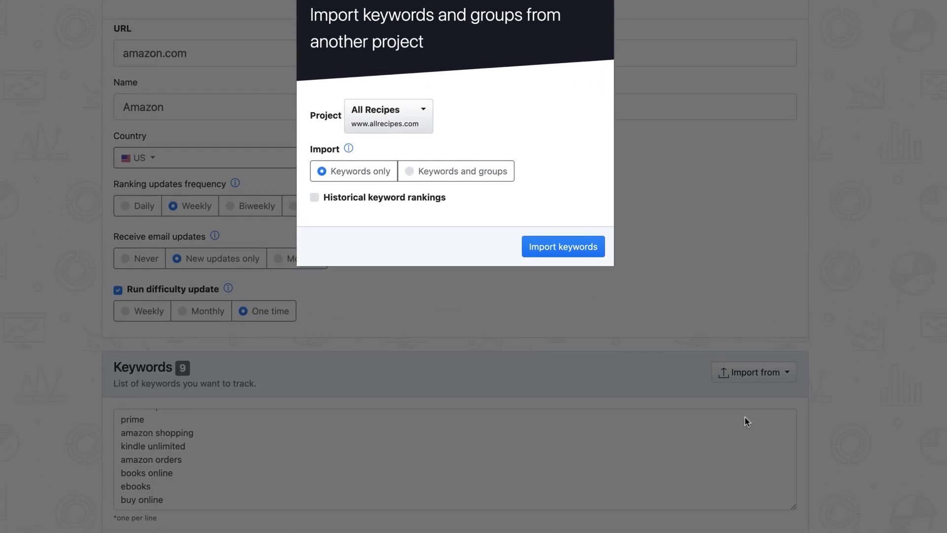
left_click(454, 221)
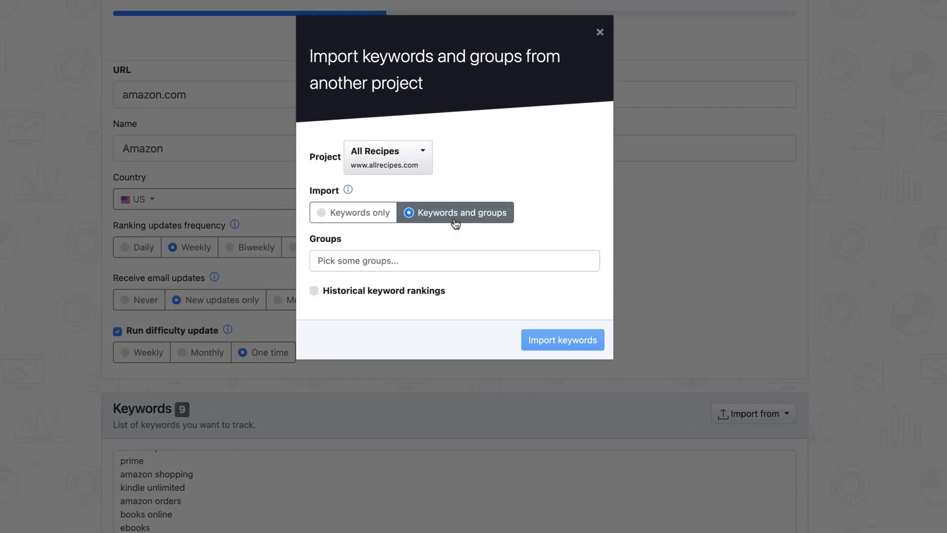
left_click(421, 170)
left_click(447, 293)
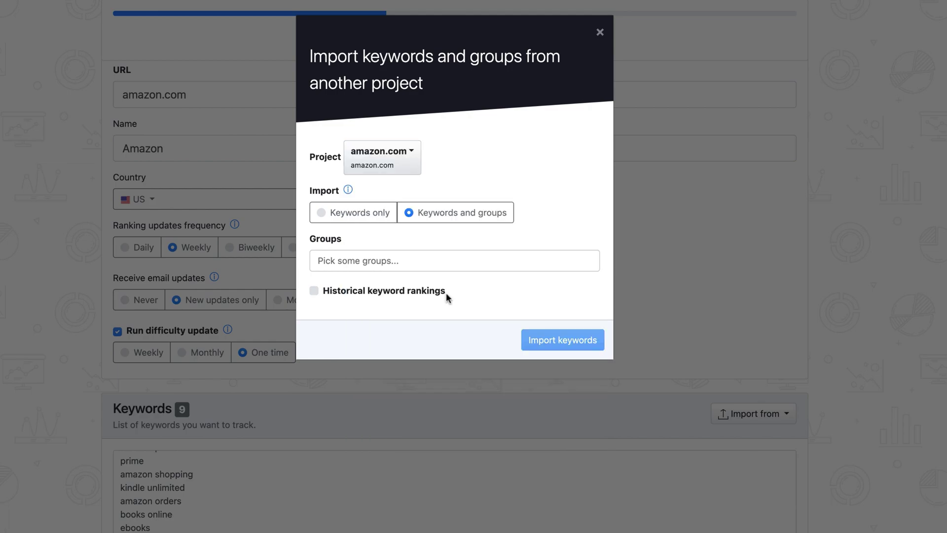
left_click(438, 264)
left_click(432, 284)
left_click(431, 301)
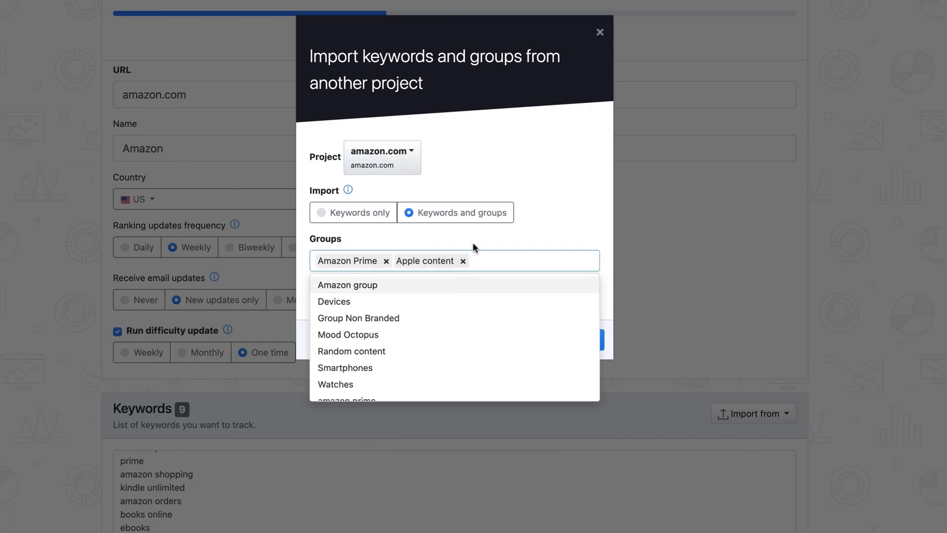
left_click(474, 244)
Include historical Google.com Desktop Universal rankings and import the keywords.
left_click(315, 291)
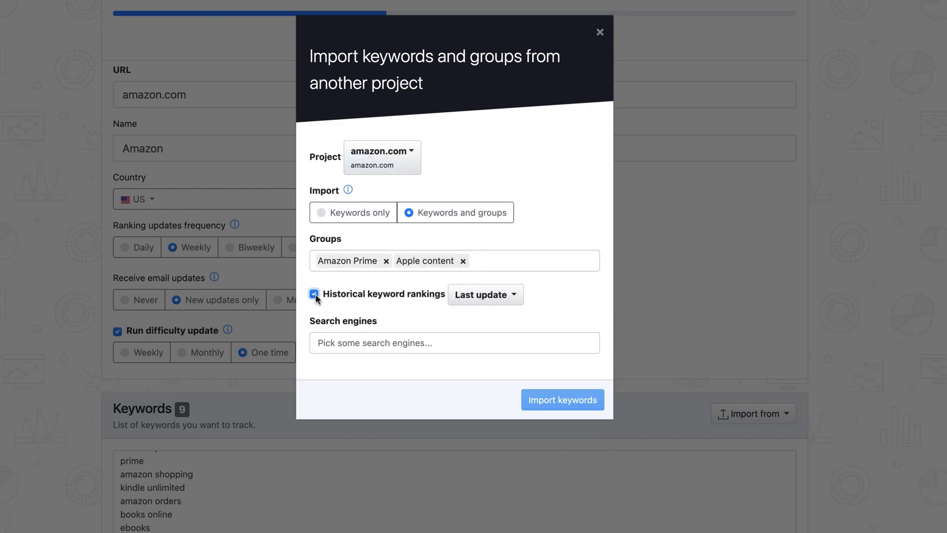
left_click(340, 342)
left_click(376, 383)
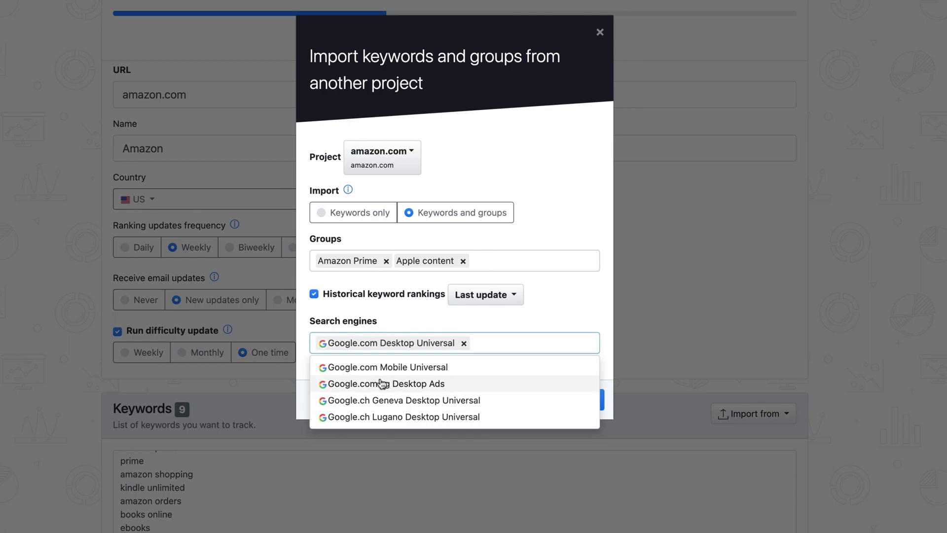
left_click(499, 330)
left_click(559, 402)
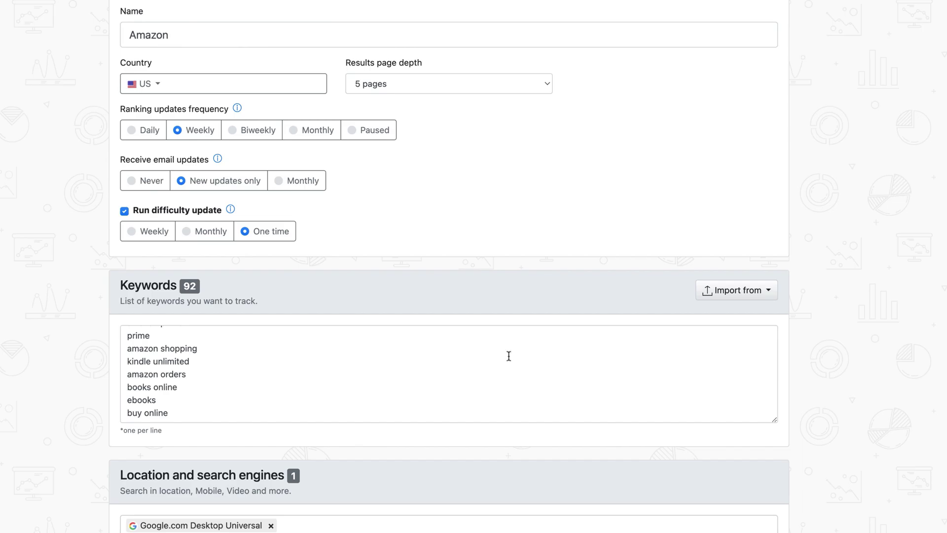
Open the Add search engines dialog from the Location and search engines section.
scroll(507, 356, "down", 1)
scroll(845, 434, "down", 1)
scroll(844, 434, "down", 3)
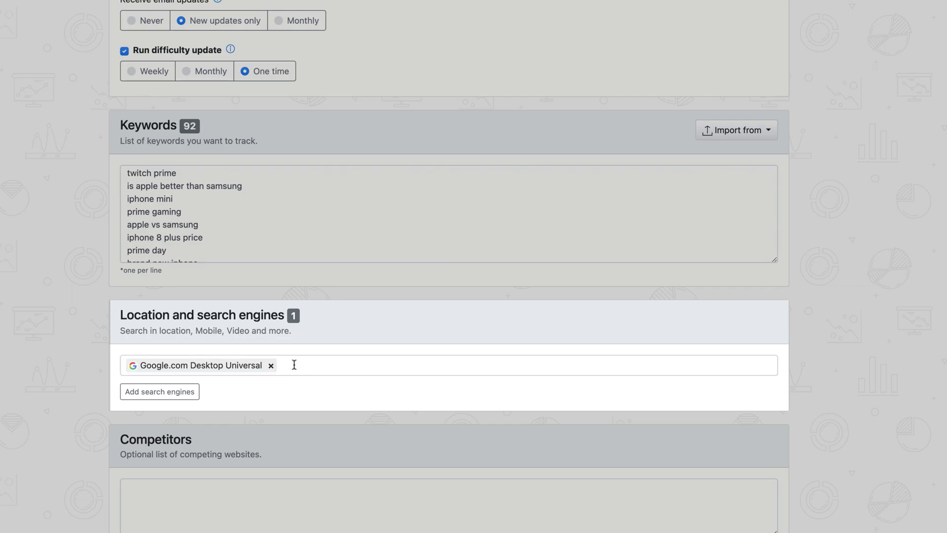
left_click(195, 394)
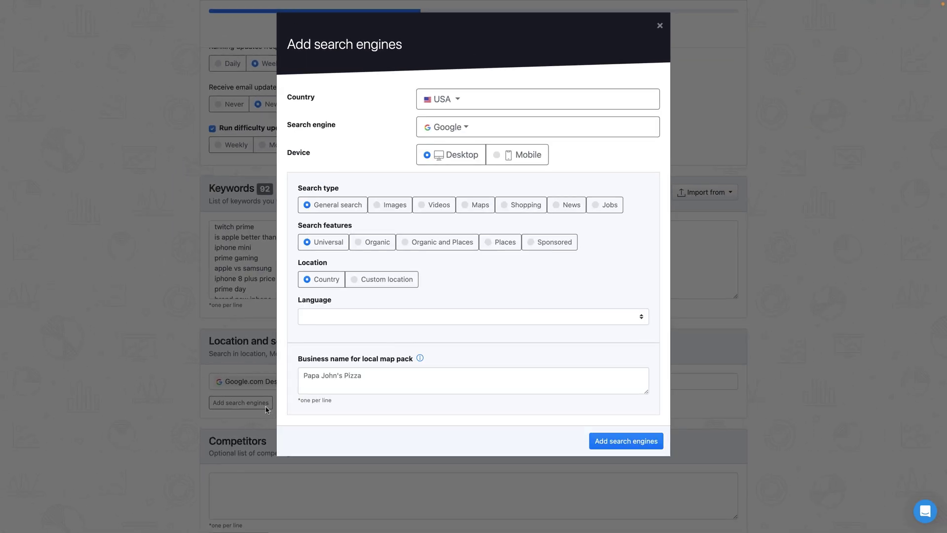
Check Korea's available search engines, then set the country back to USA.
left_click(622, 105)
scroll(471, 247, "down", 5)
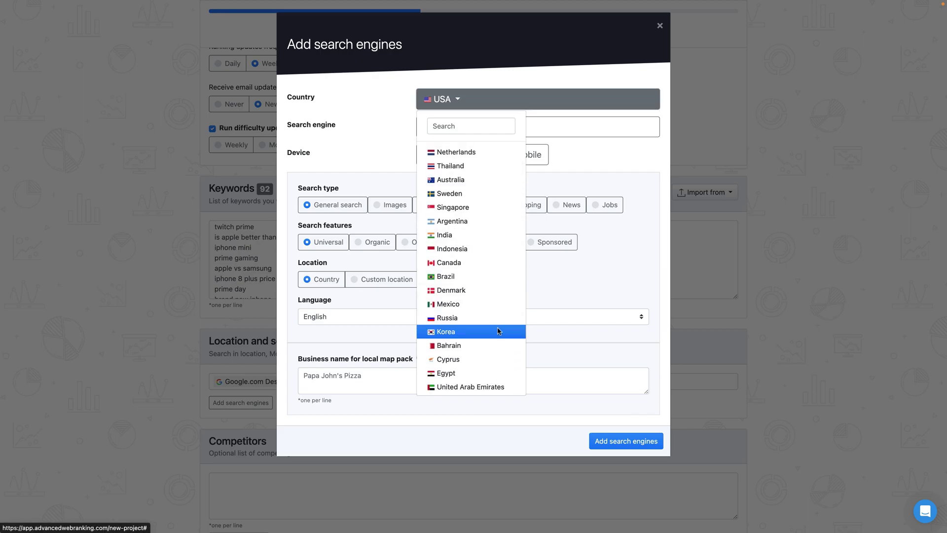
left_click(498, 331)
left_click(617, 134)
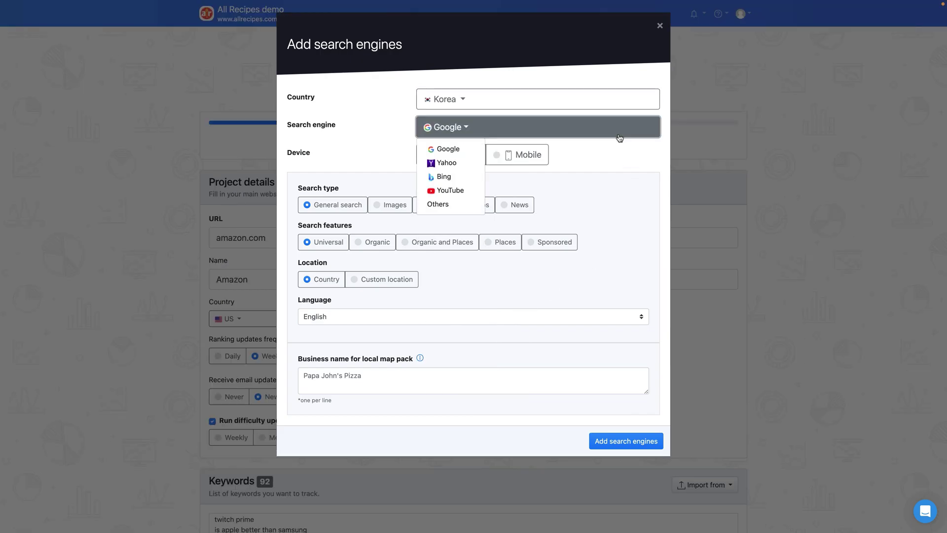
left_click(482, 203)
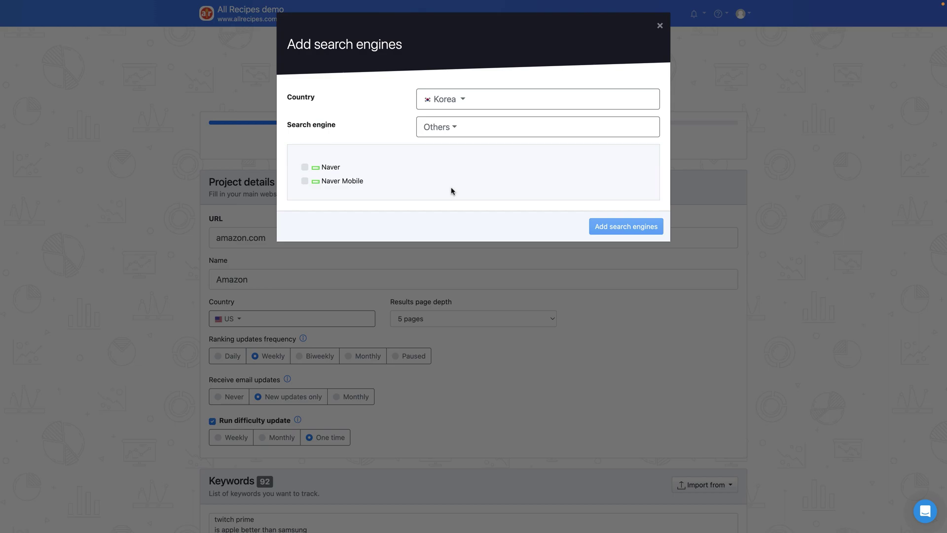
left_click(463, 99)
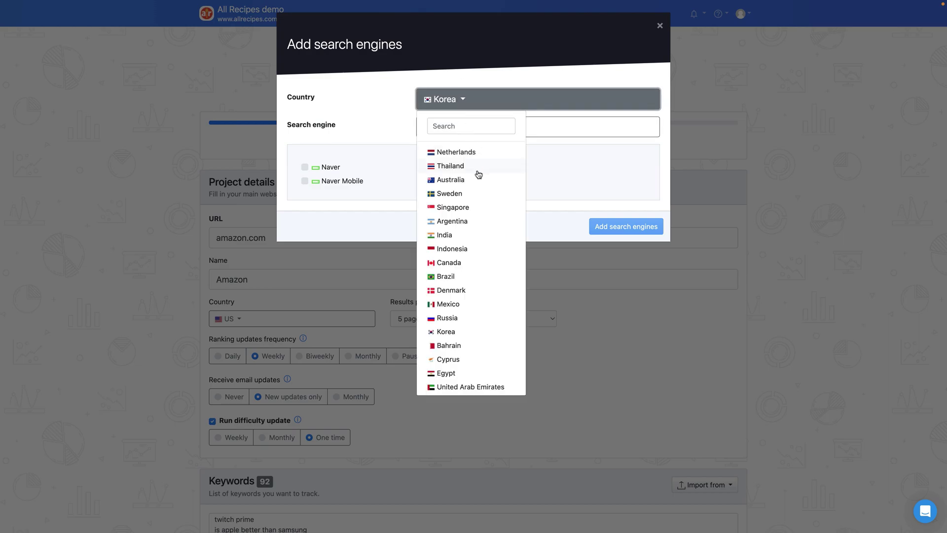
scroll(478, 175, "up", 5)
left_click(478, 154)
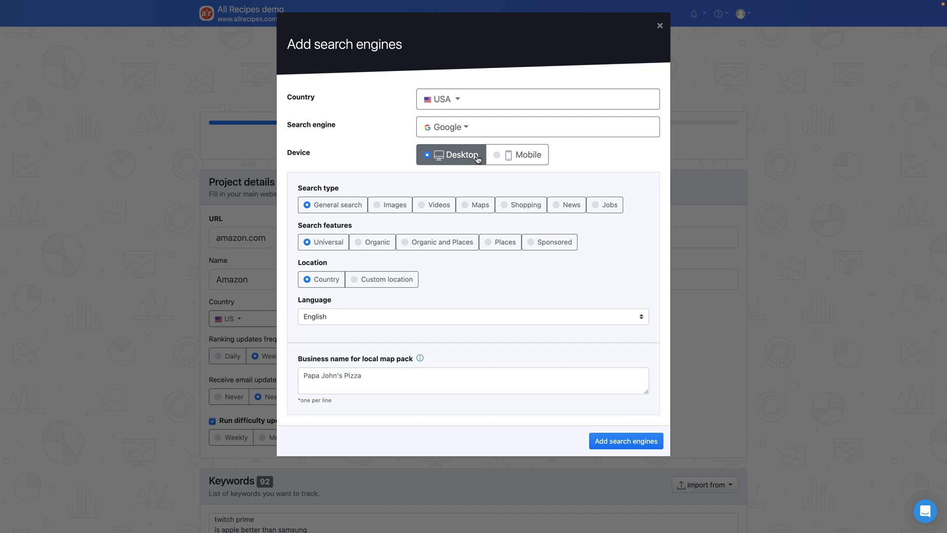
Switch the device to Mobile and choose Custom location.
left_click(511, 160)
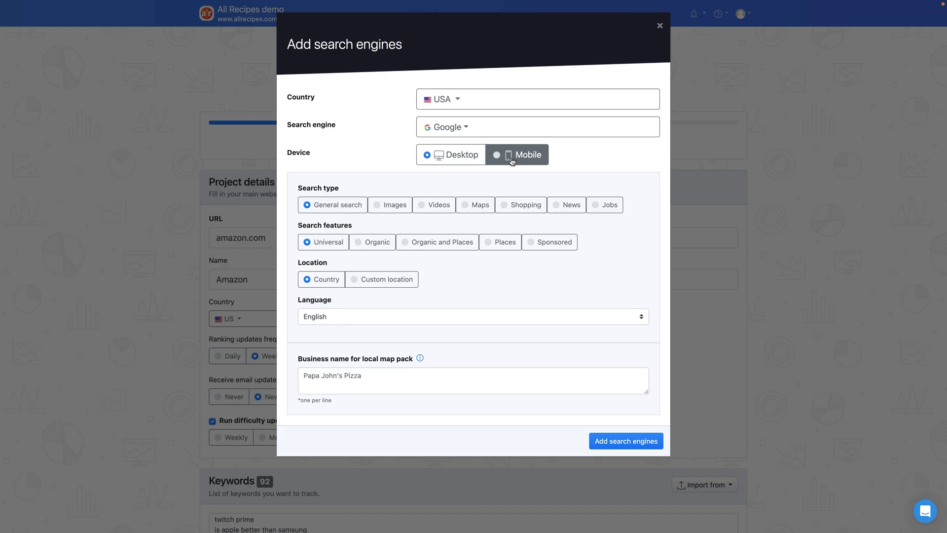
left_click(511, 160)
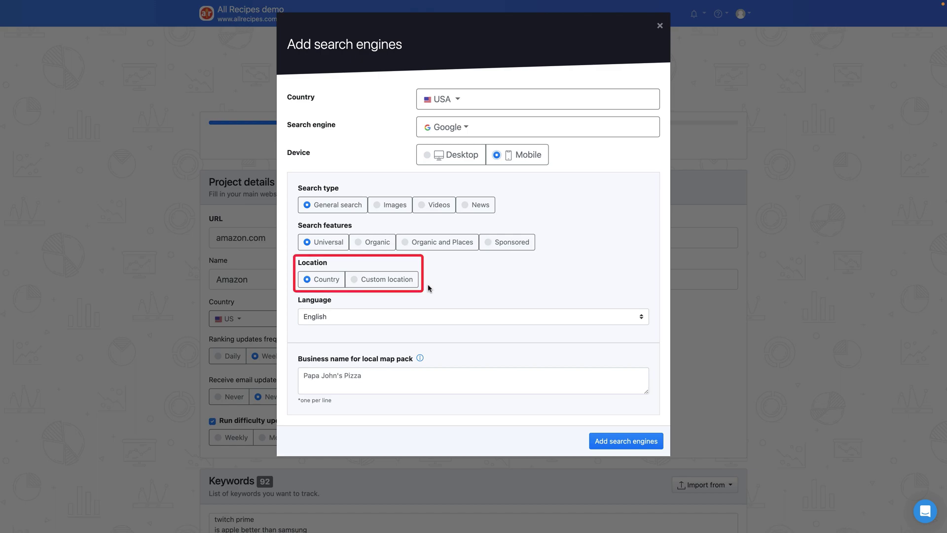
left_click(400, 285)
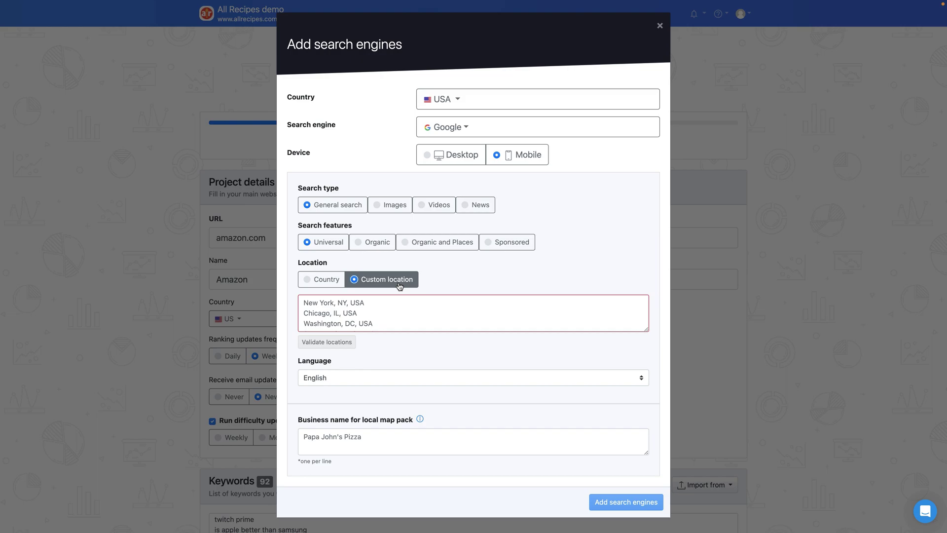
Add a mobile Google engine for ZIP 90210 (Beverly Hills), English, business name 'Amazon Locker - Crescent'.
left_click(394, 303)
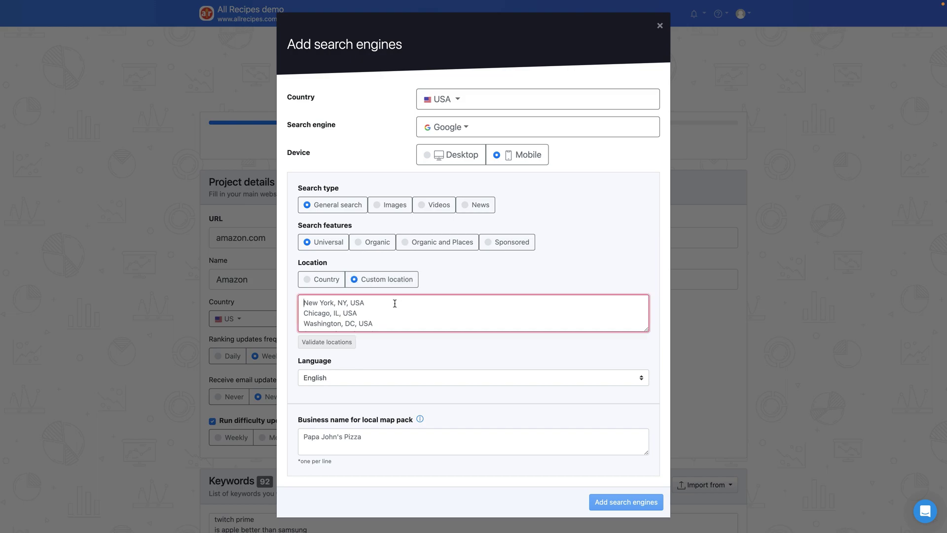
type("90210")
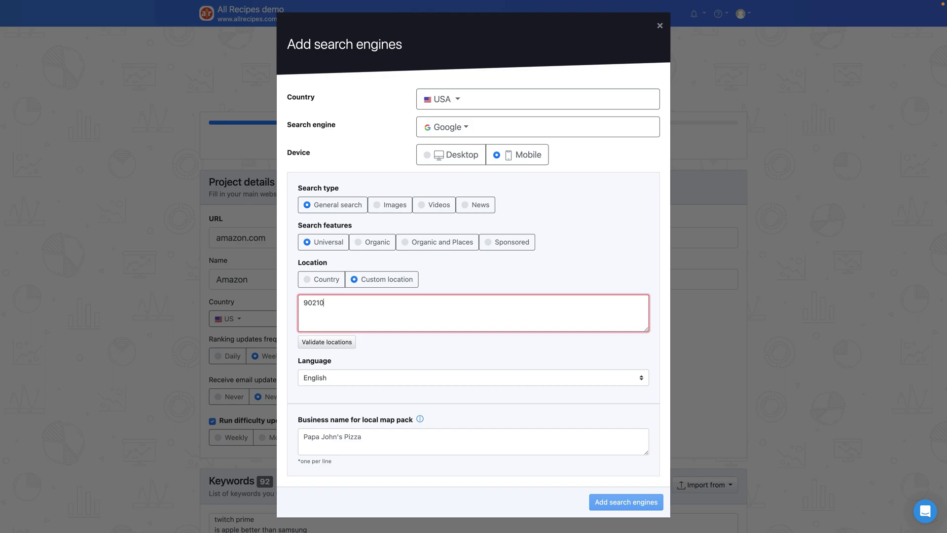
left_click(353, 341)
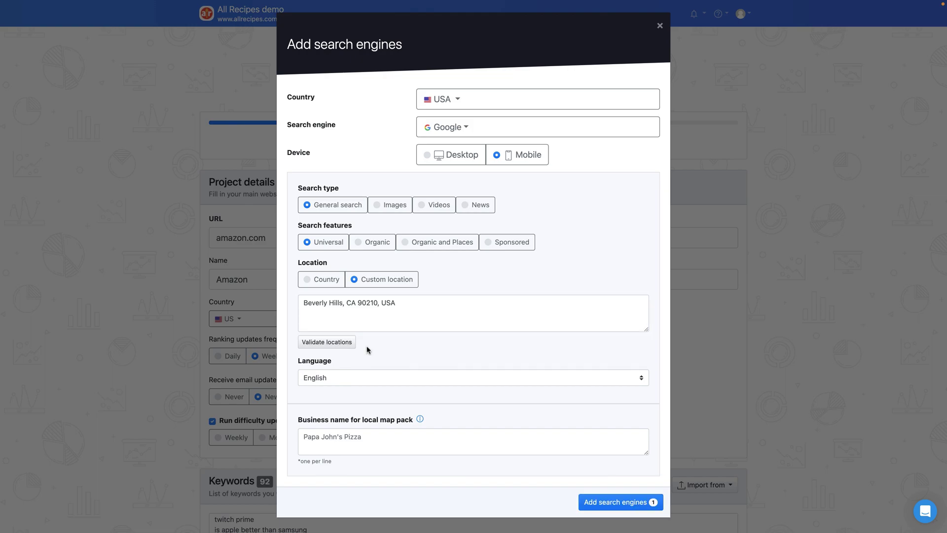
left_click(379, 378)
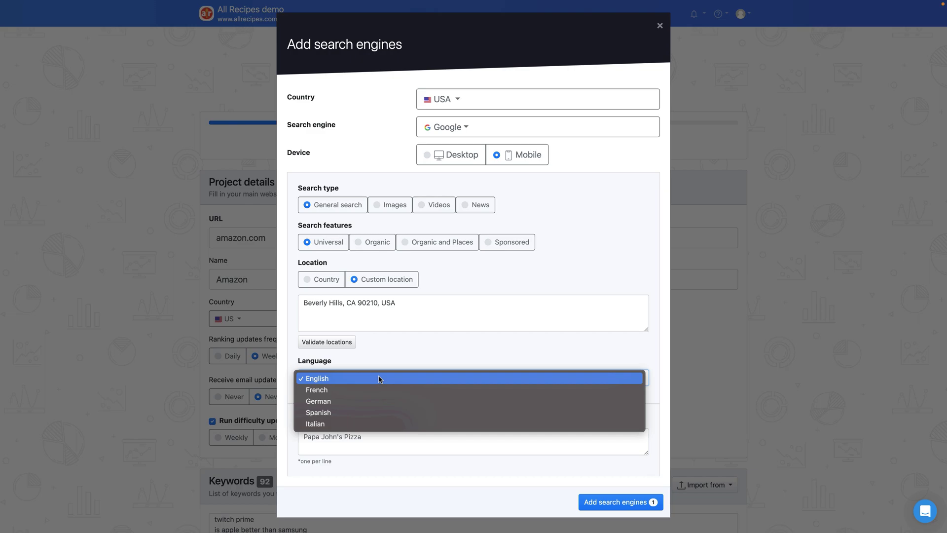
left_click(379, 378)
left_click(378, 435)
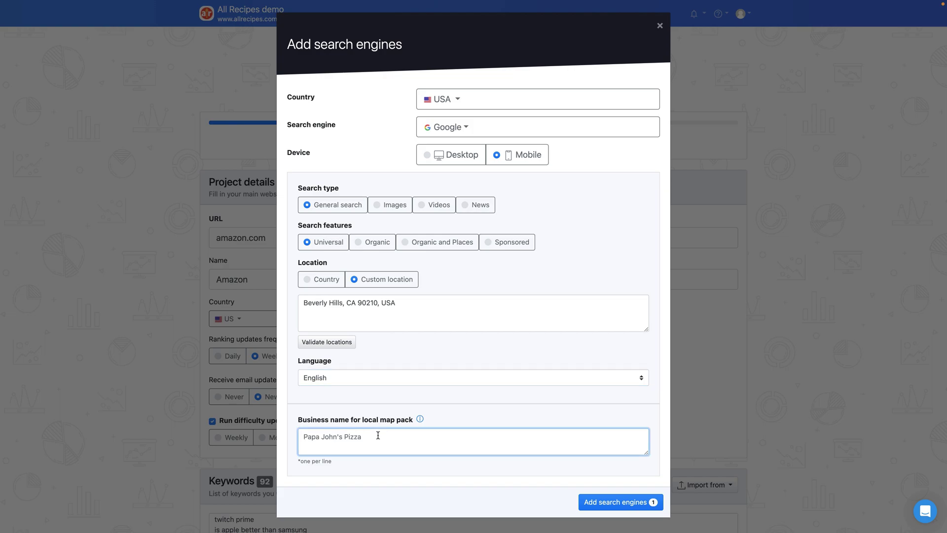
type("Amazon Locker - Crescent")
left_click(593, 507)
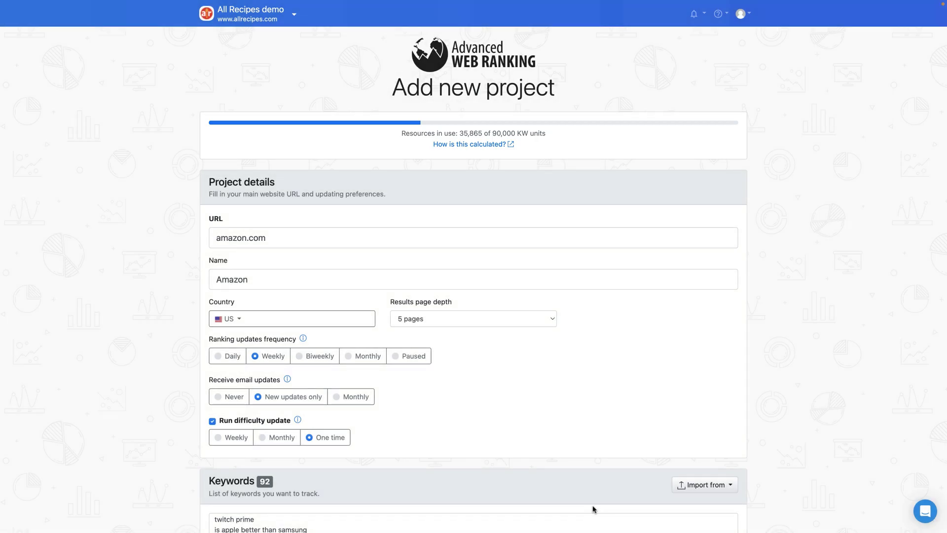
Enter ebay.com as the first competitor website.
scroll(594, 509, "down", 10)
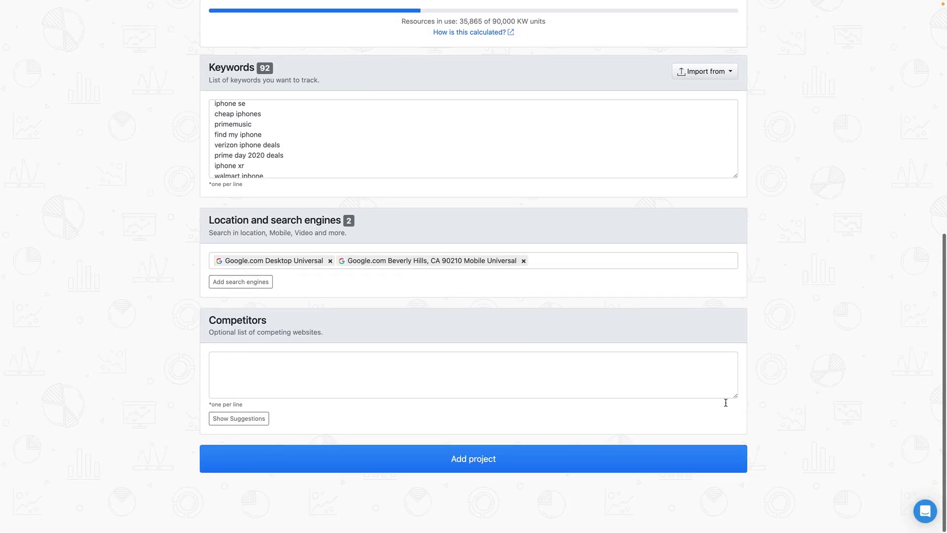
left_click(700, 376)
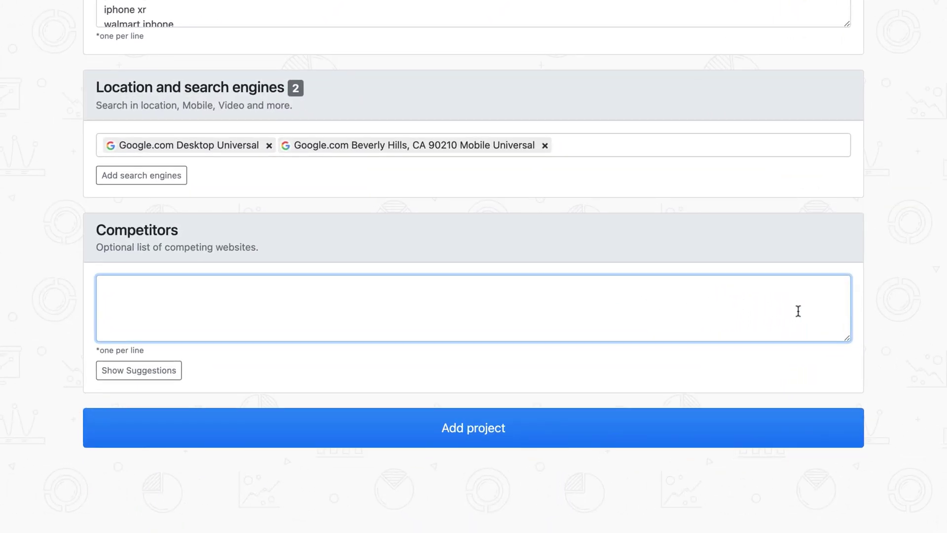
type("ebay.com")
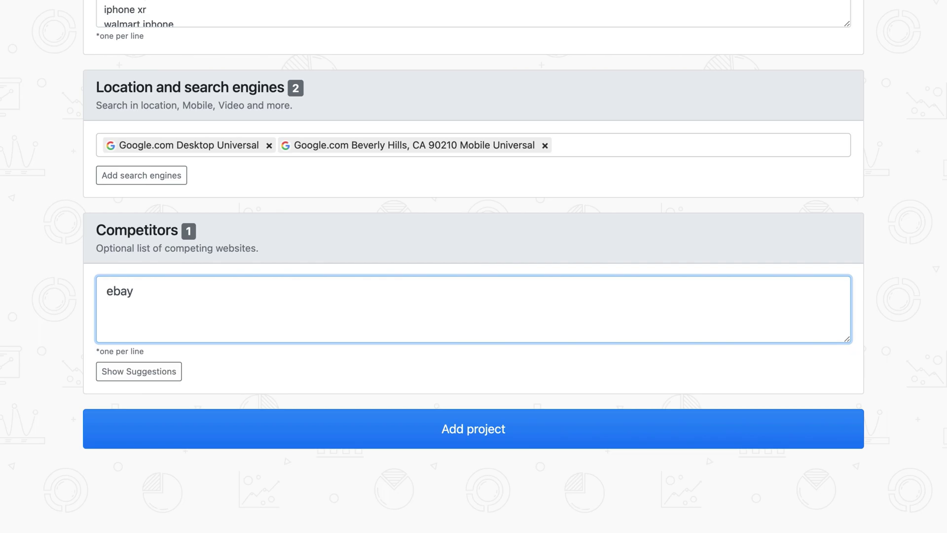
Add apple.com to the competitors from the suggested websites.
left_click(141, 371)
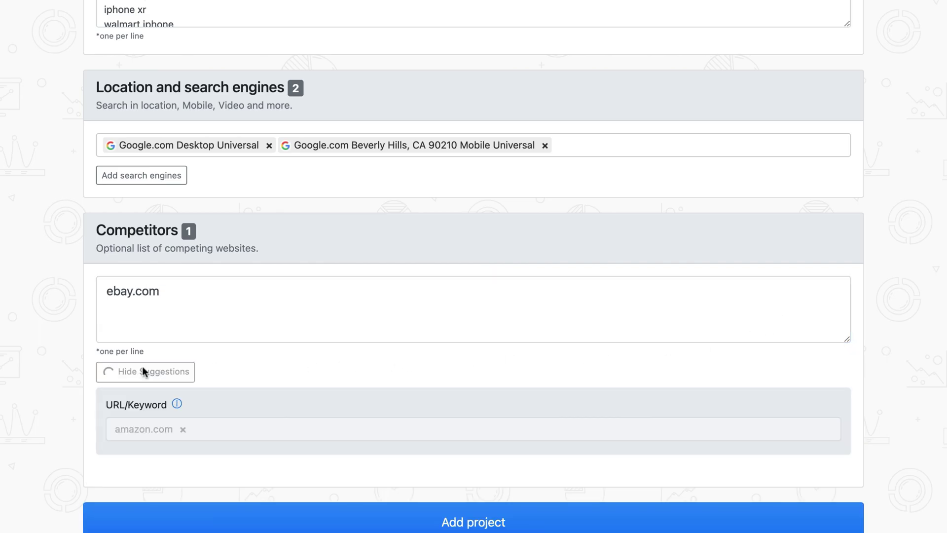
scroll(261, 366, "down", 5)
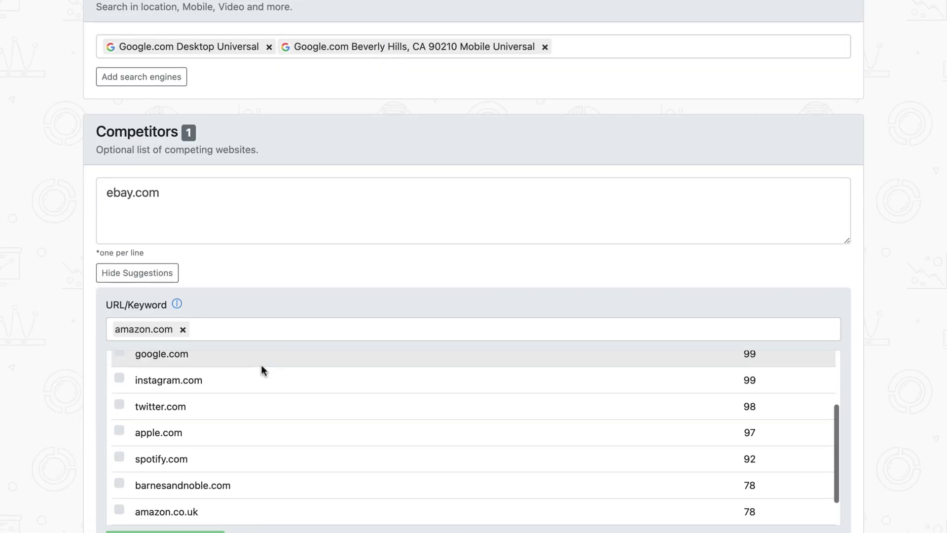
left_click(119, 431)
scroll(51, 405, "down", 3)
scroll(51, 399, "down", 2)
left_click(135, 436)
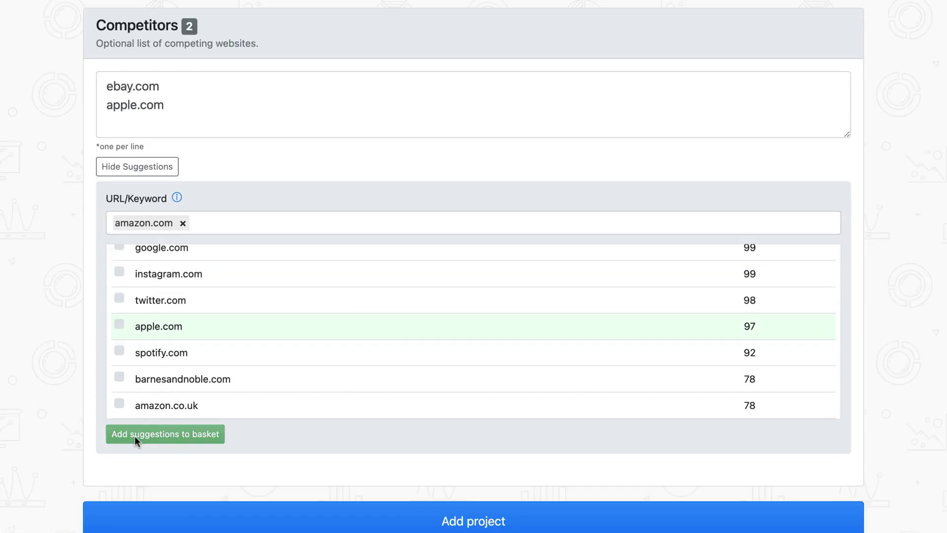
Look up suggestions for target.com, add walmart.com as a competitor, then hide suggestions.
left_click(183, 223)
type("target.com")
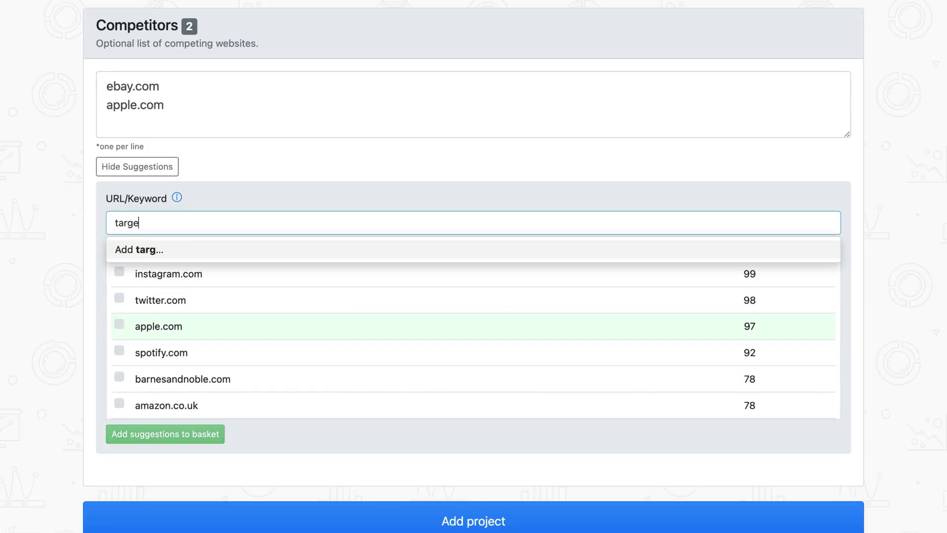
left_click(184, 248)
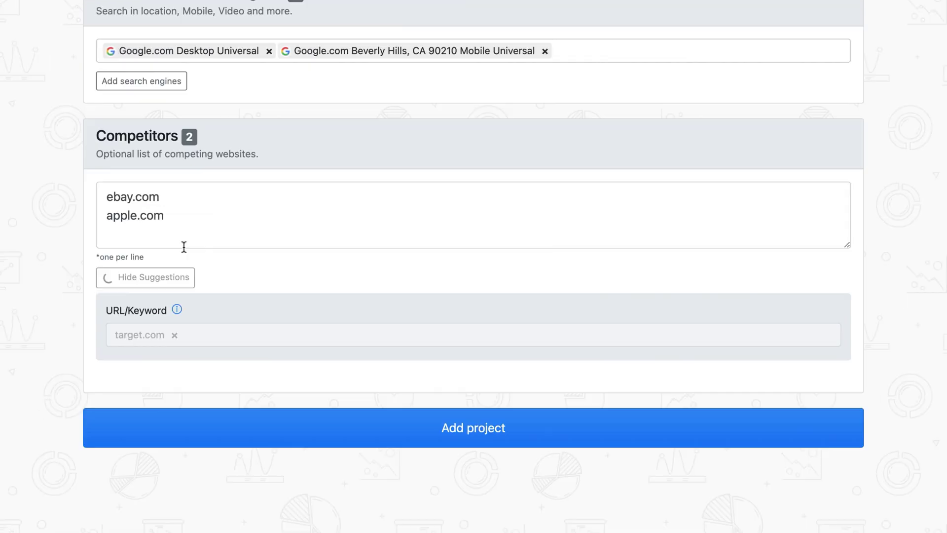
scroll(252, 335, "down", 3)
scroll(234, 360, "down", 2)
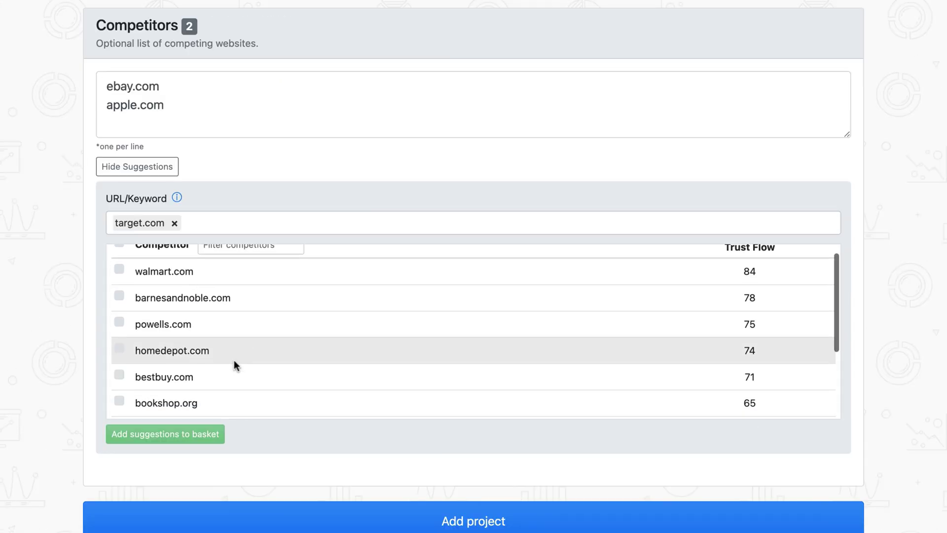
left_click(119, 268)
left_click(213, 433)
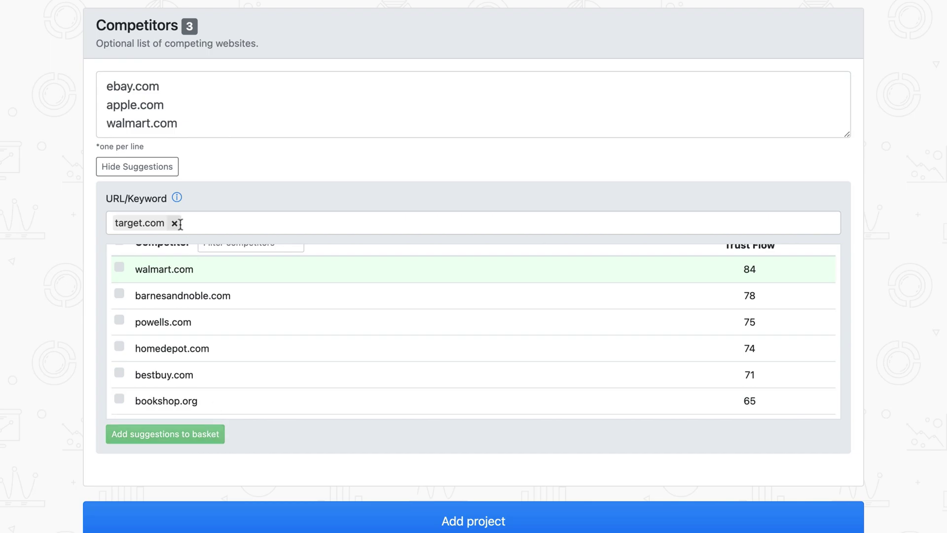
left_click(146, 170)
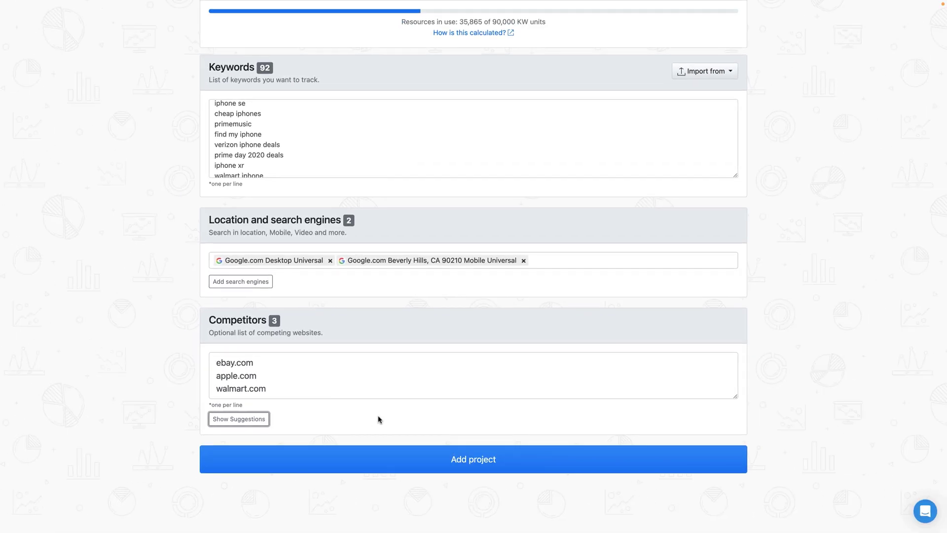
Create the Amazon project with the configured keywords, engines and competitors.
left_click(446, 461)
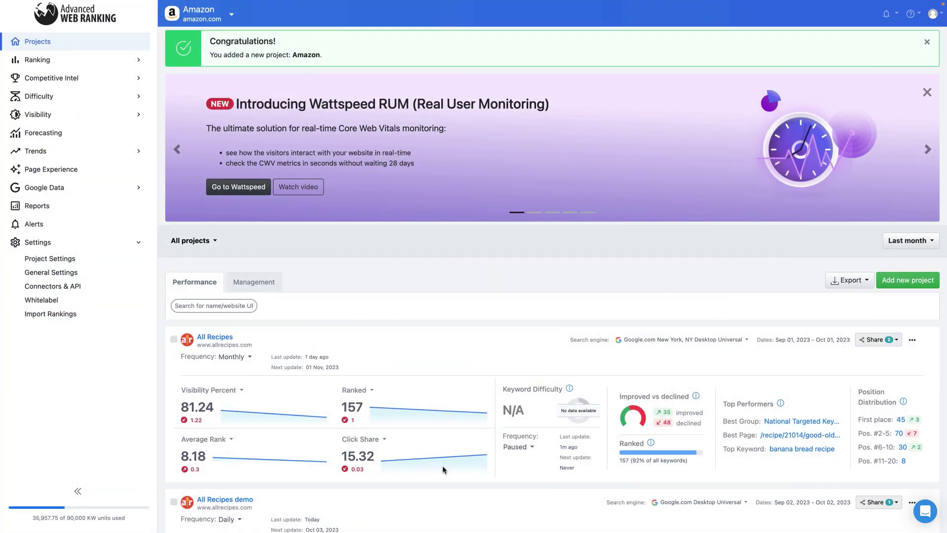
Open the Amazon project's Project Settings overview from the sidebar.
left_click(106, 257)
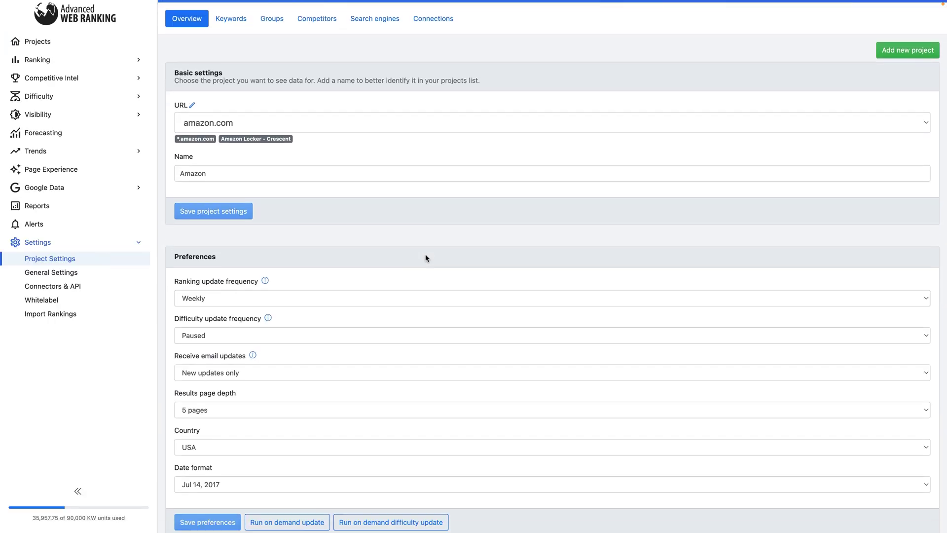
scroll(426, 258, "down", 4)
scroll(426, 258, "up", 4)
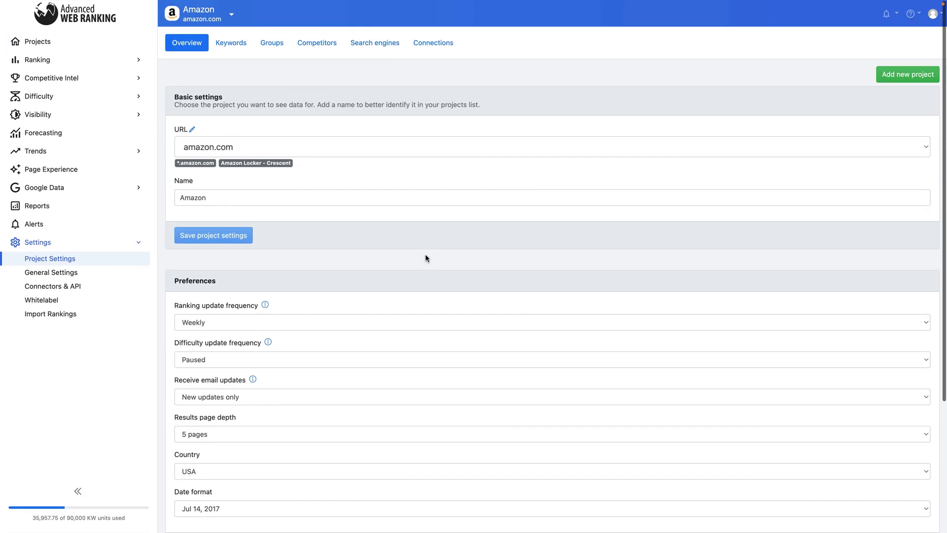